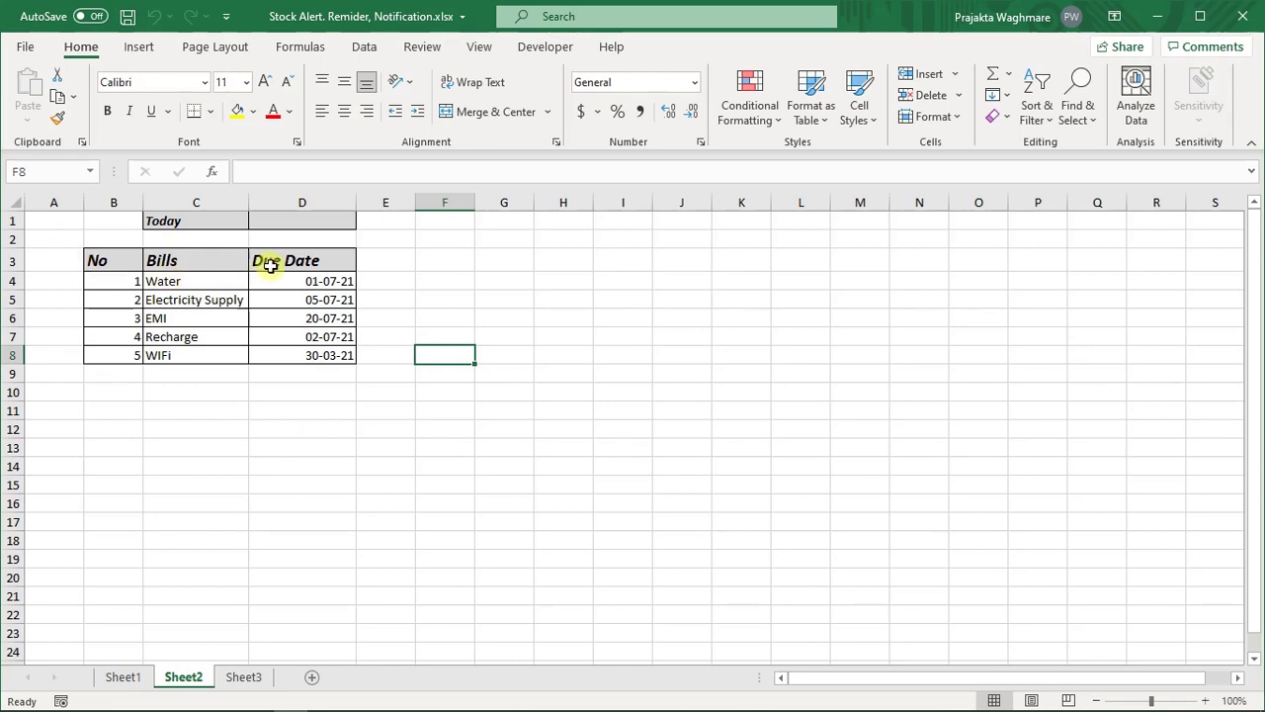
Enter =TODAY() in D1 so it shows 04-07-21, then select the bills table C4:D8.
key(Down)
key(Down)
key(Right)
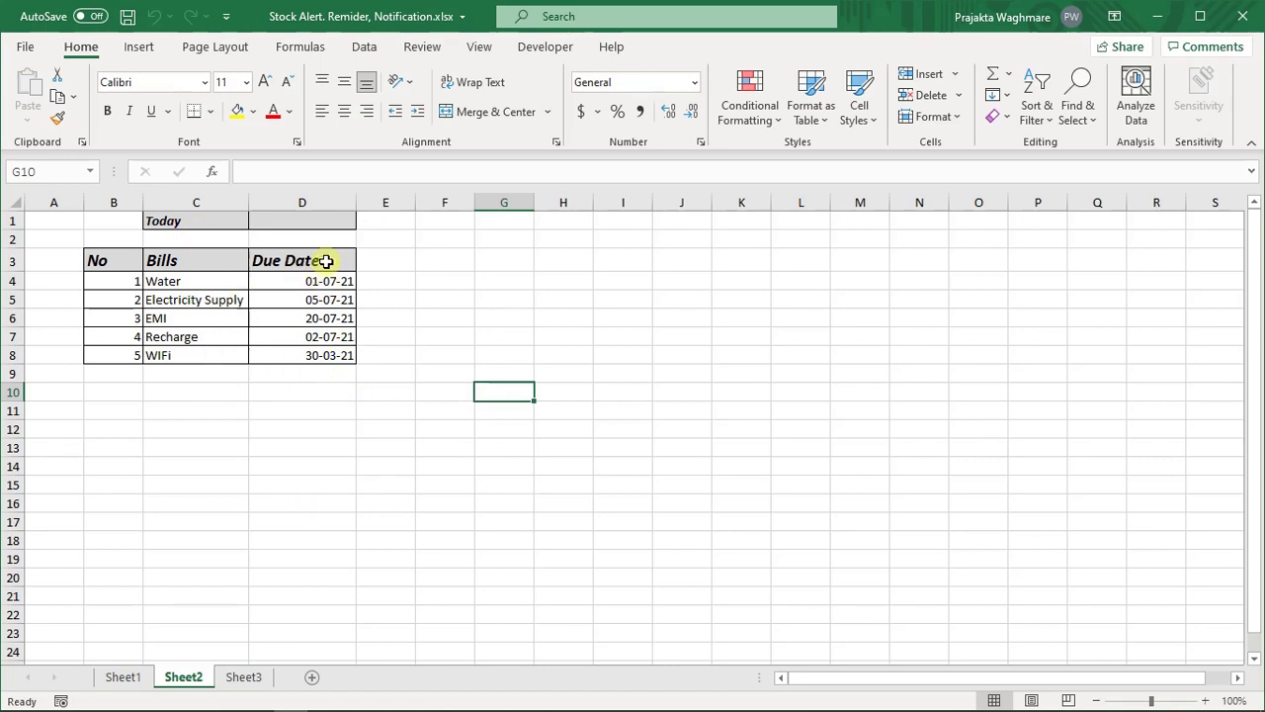
click(295, 222)
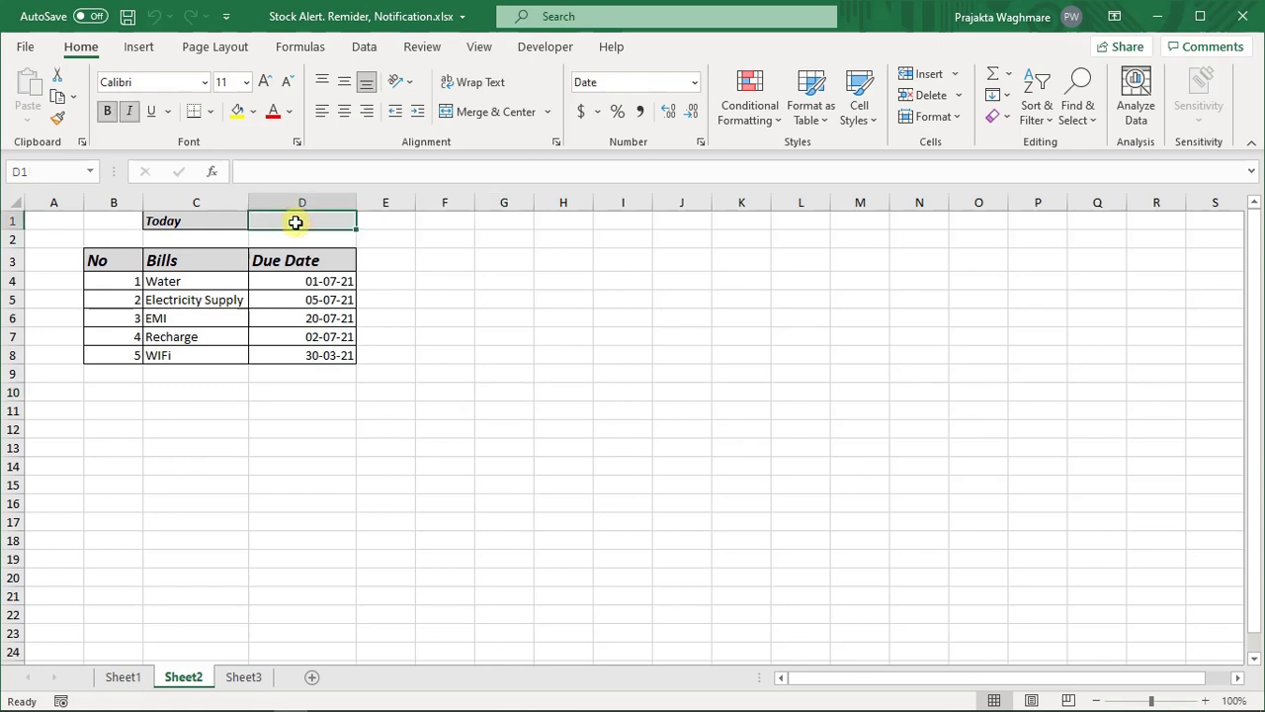
text(=to)
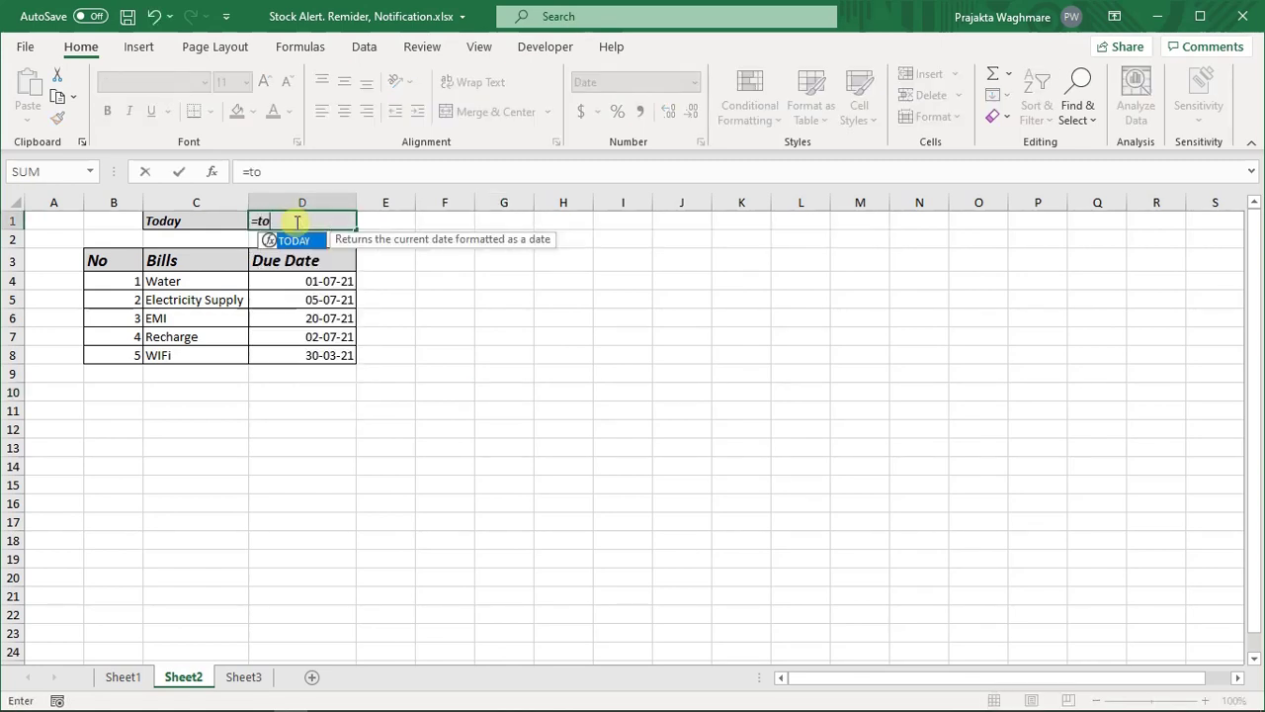
text(day )
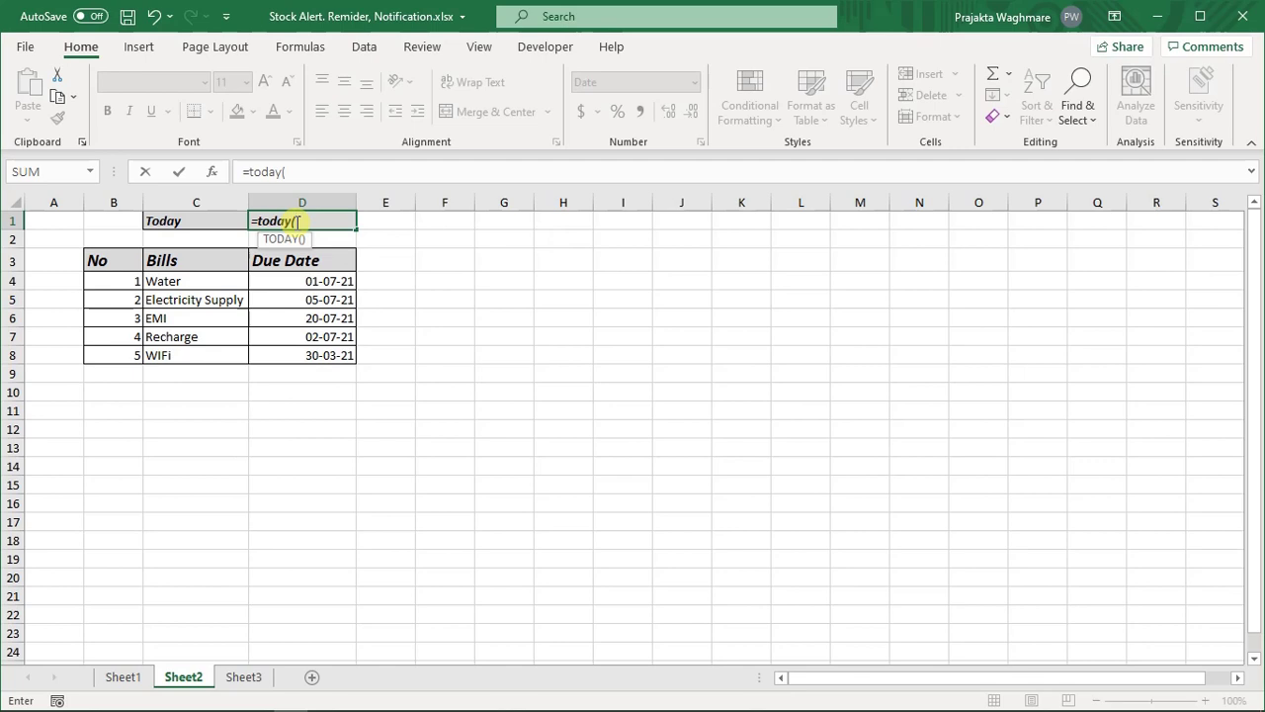
text())
key(Return)
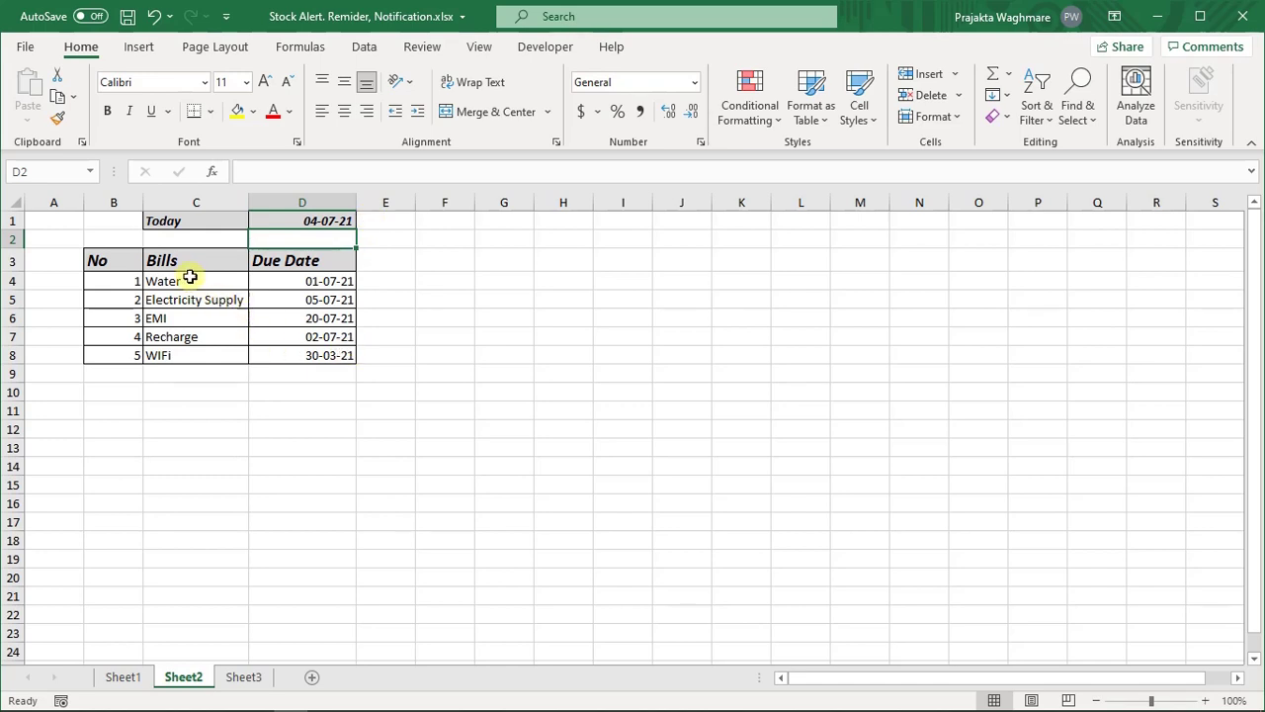
drag(198, 282, 306, 353)
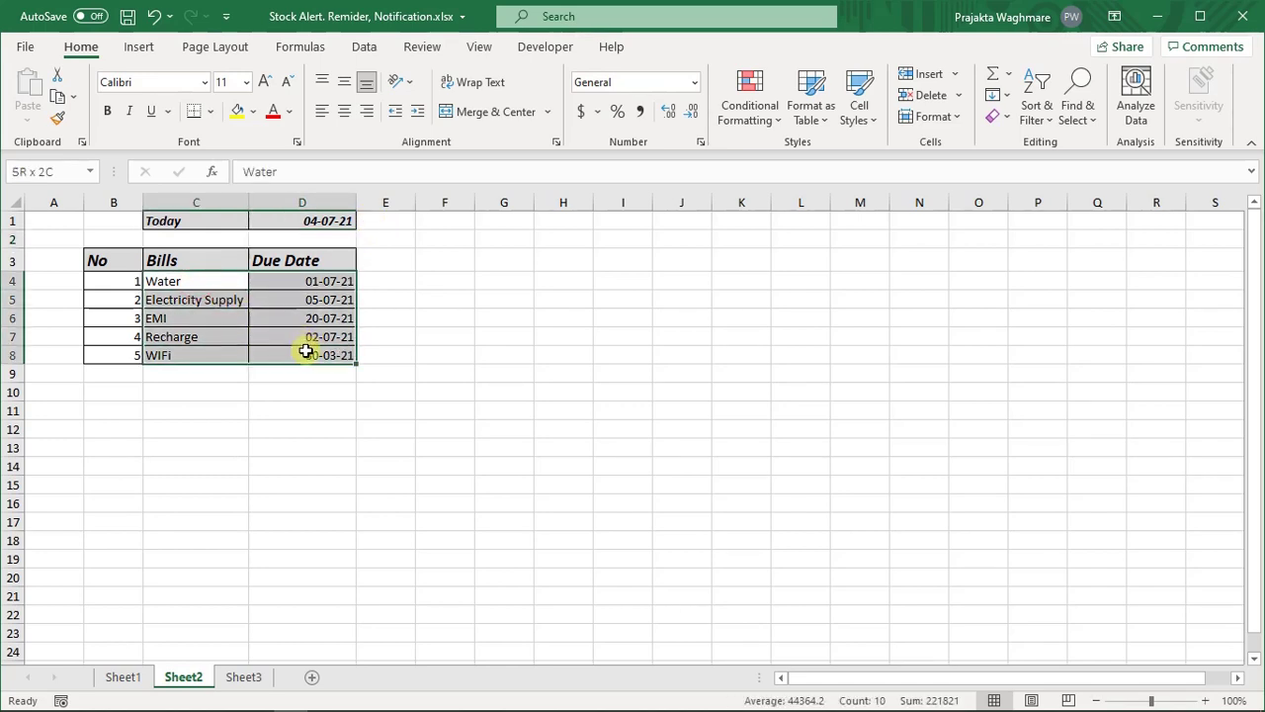
Start a new formula-based rule comparing the due date D4 against today's date in D1.
click(760, 126)
mouse_move(761, 158)
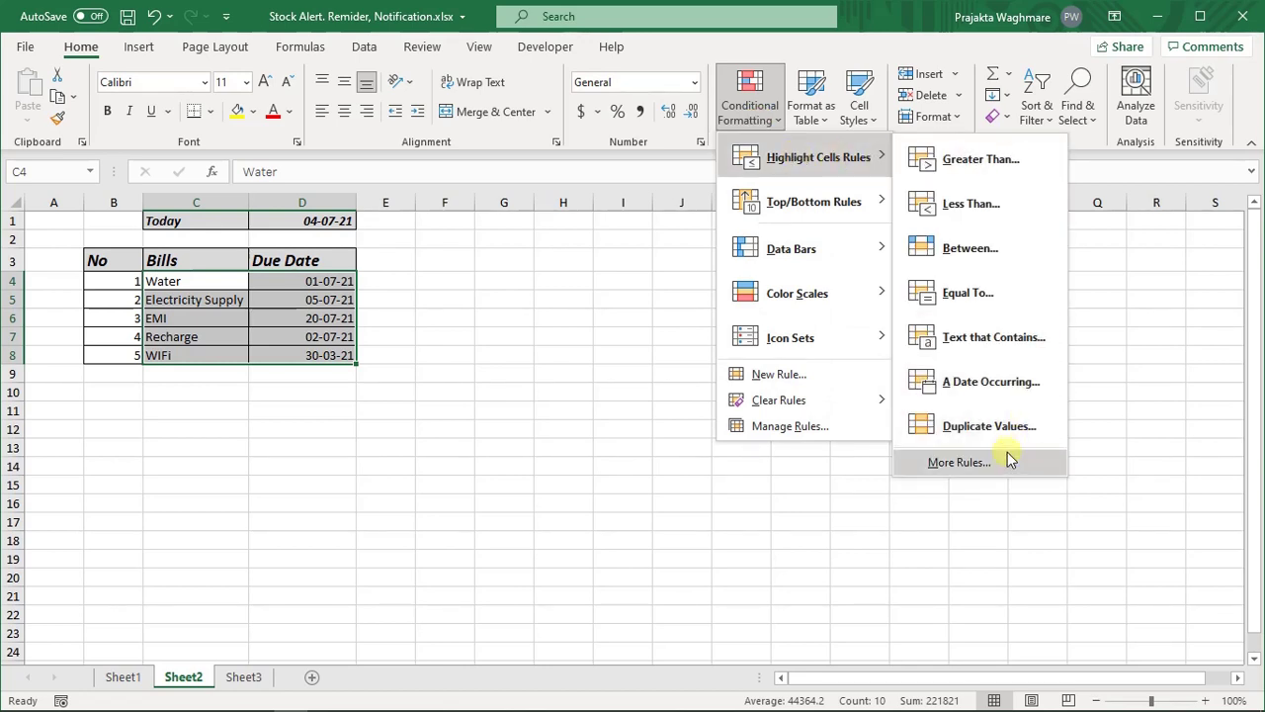
click(973, 462)
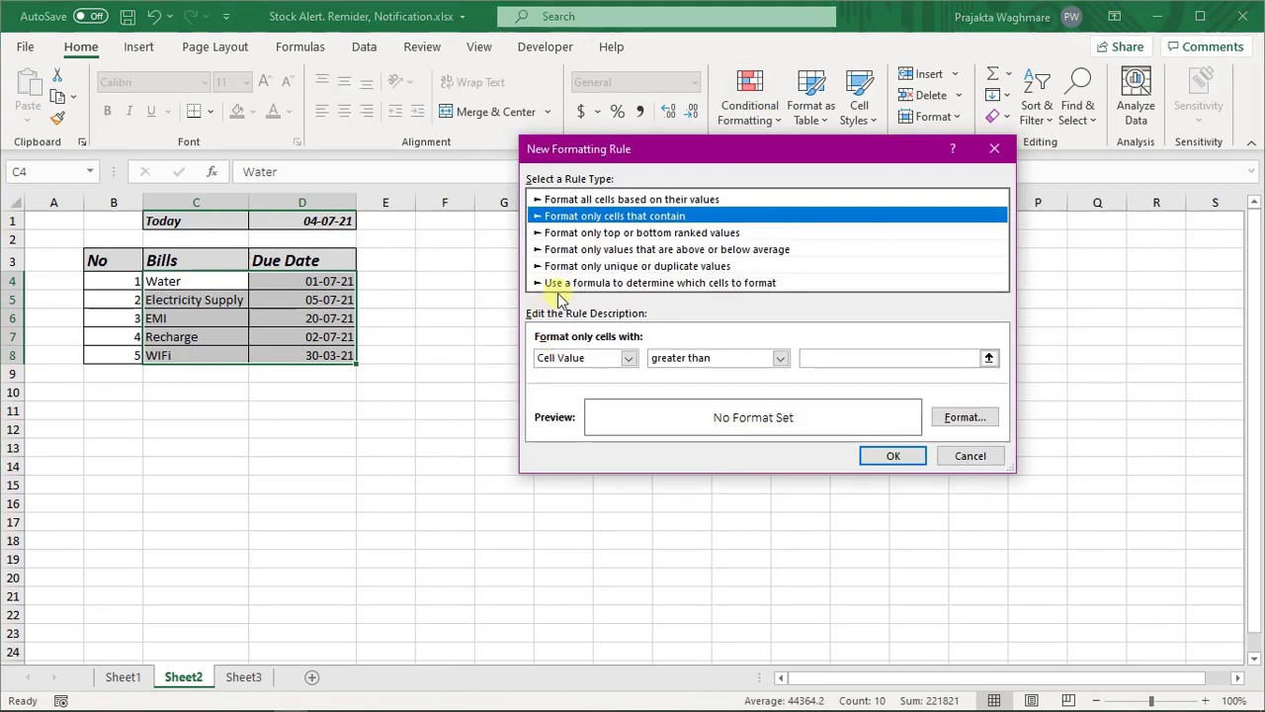
click(572, 284)
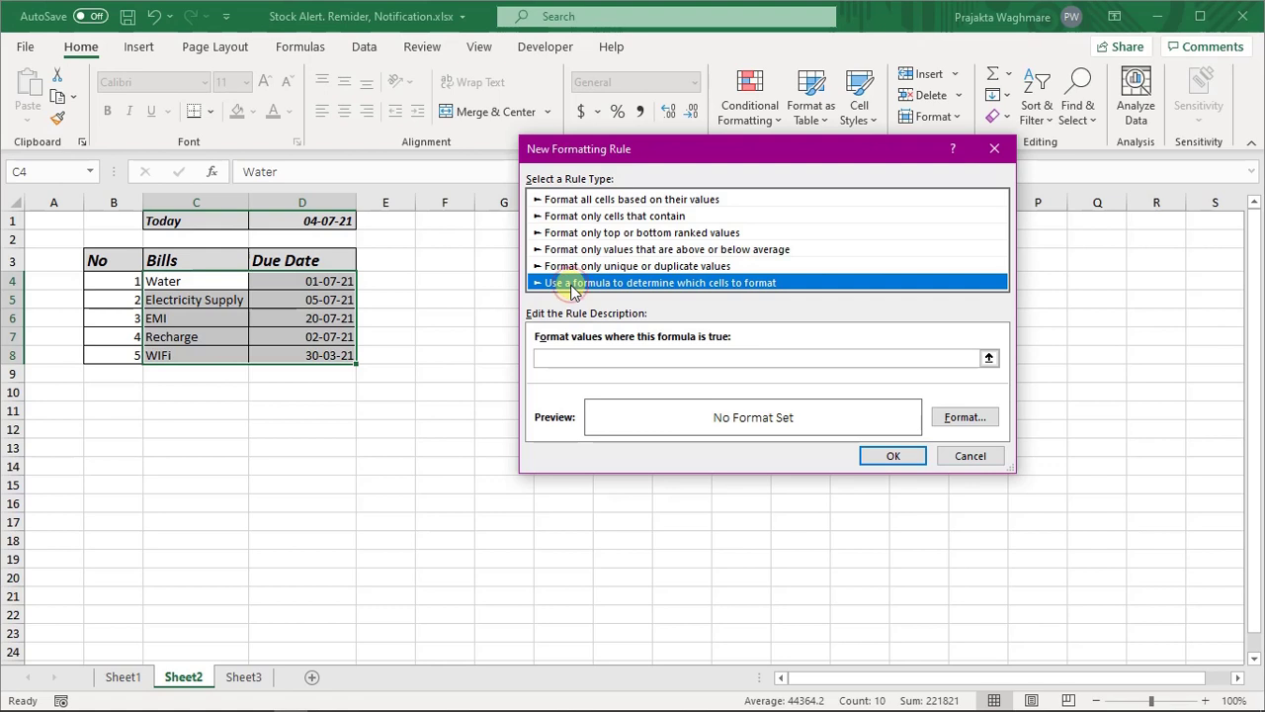
click(584, 357)
text(=)
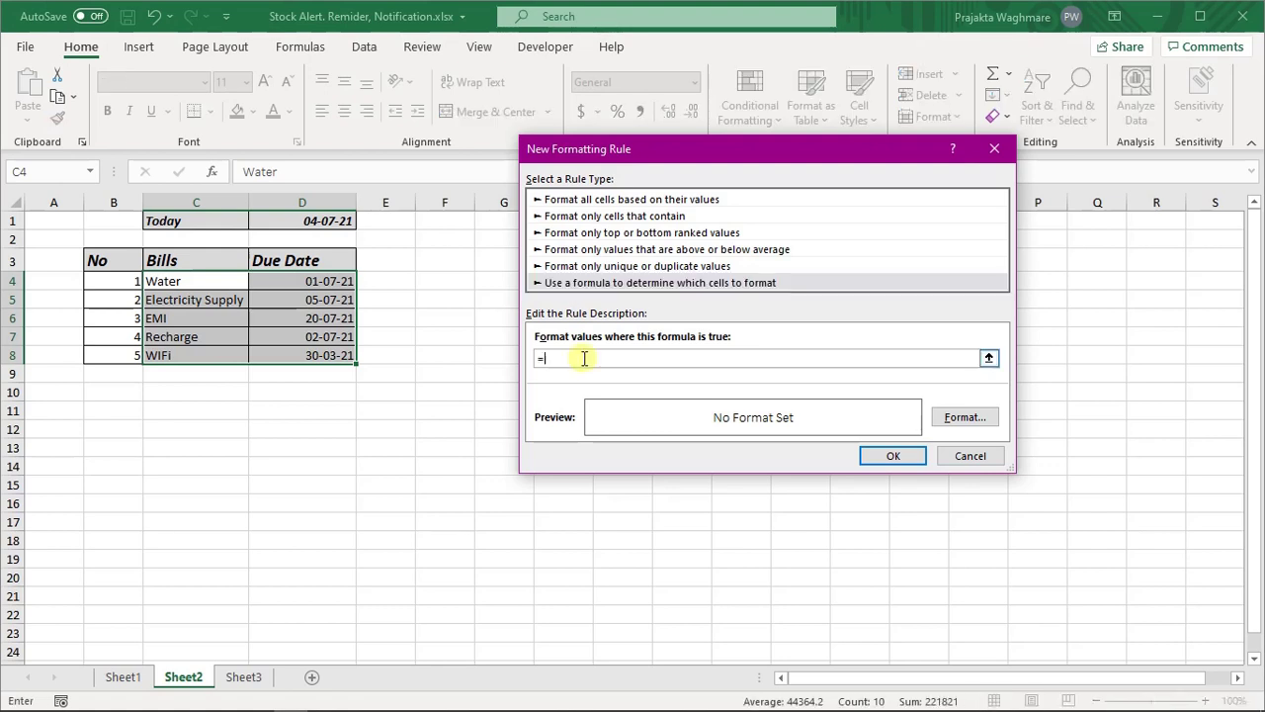
click(334, 281)
text(<)
click(316, 219)
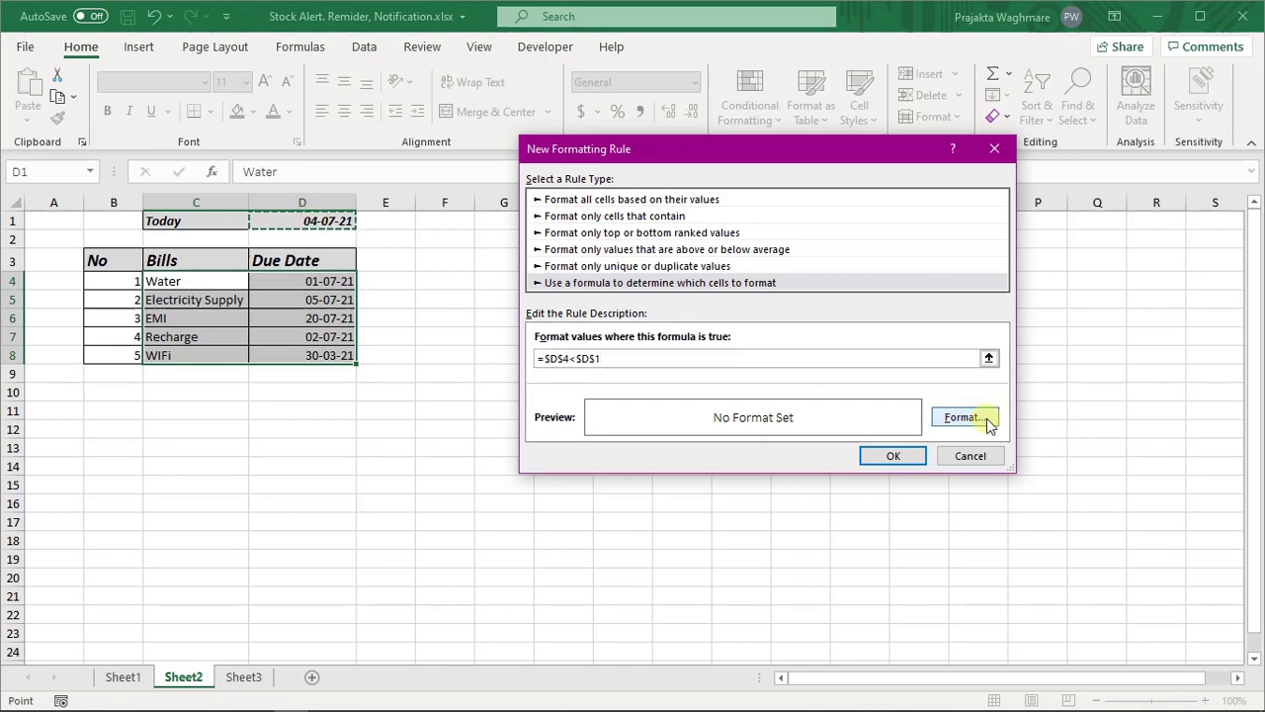
Give the rule red font, make it =$D4<$D$1, and apply it to the bills.
click(983, 417)
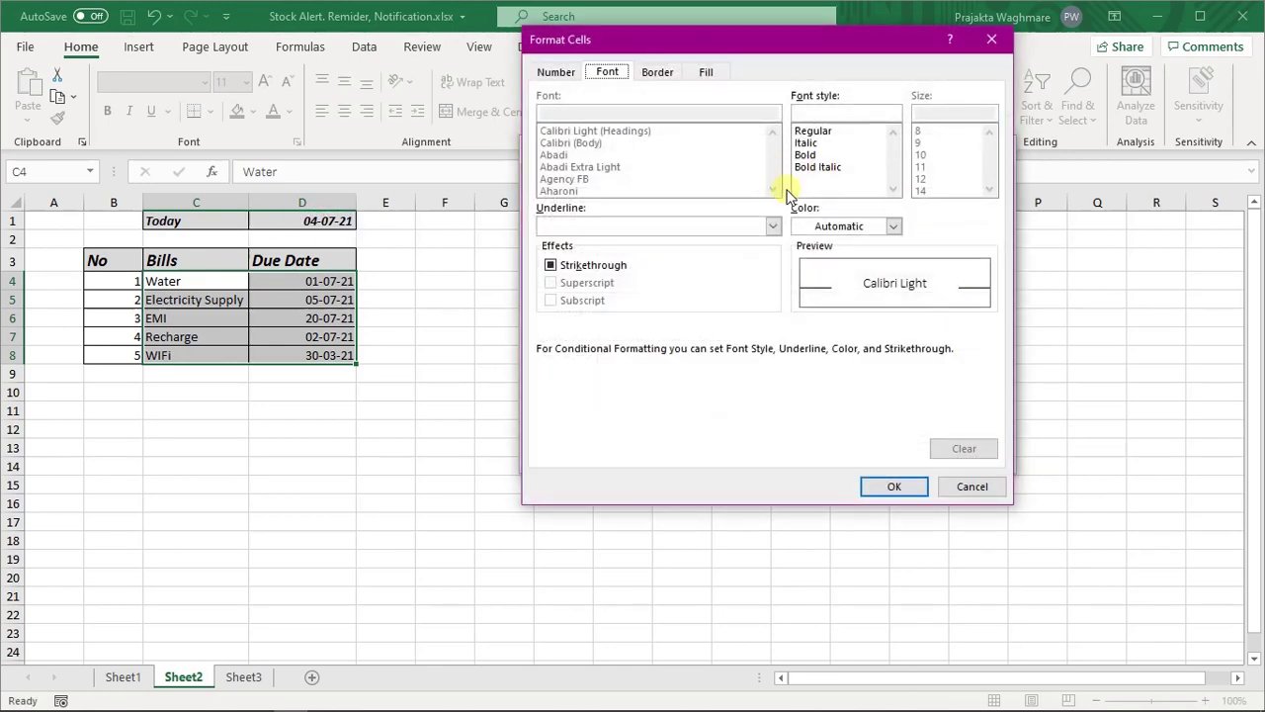
click(894, 226)
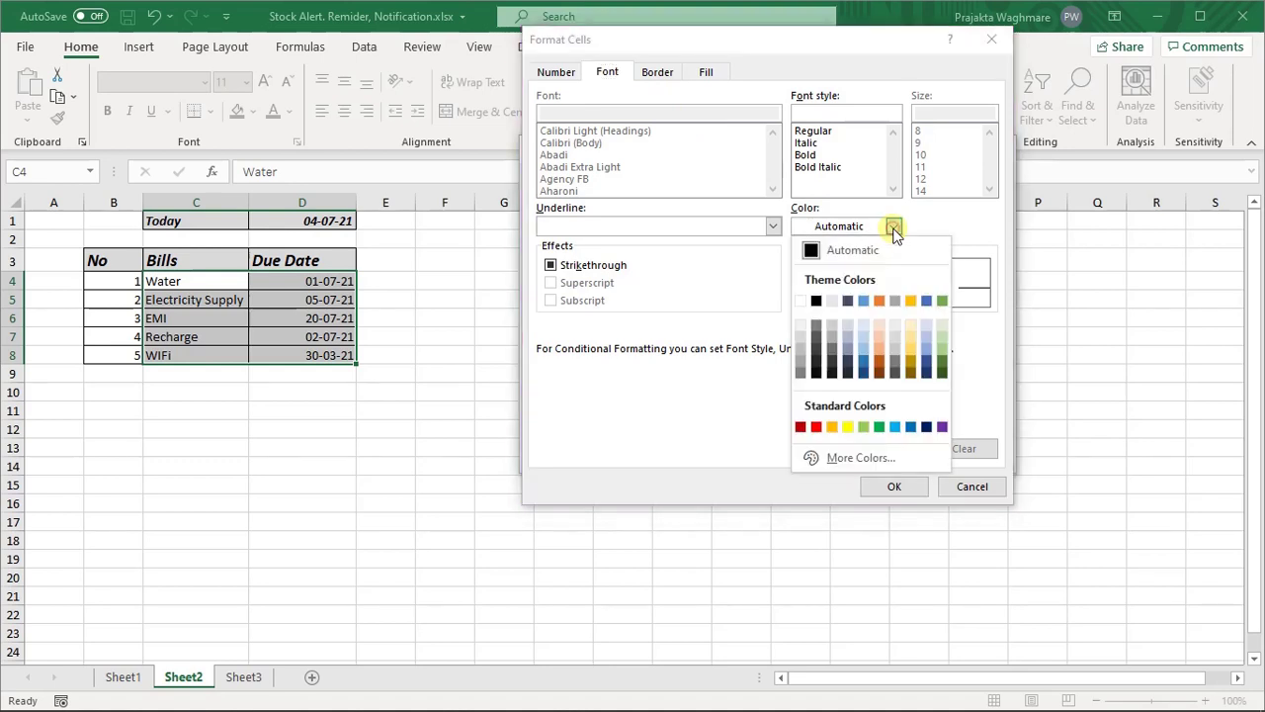
click(814, 426)
click(893, 486)
click(564, 358)
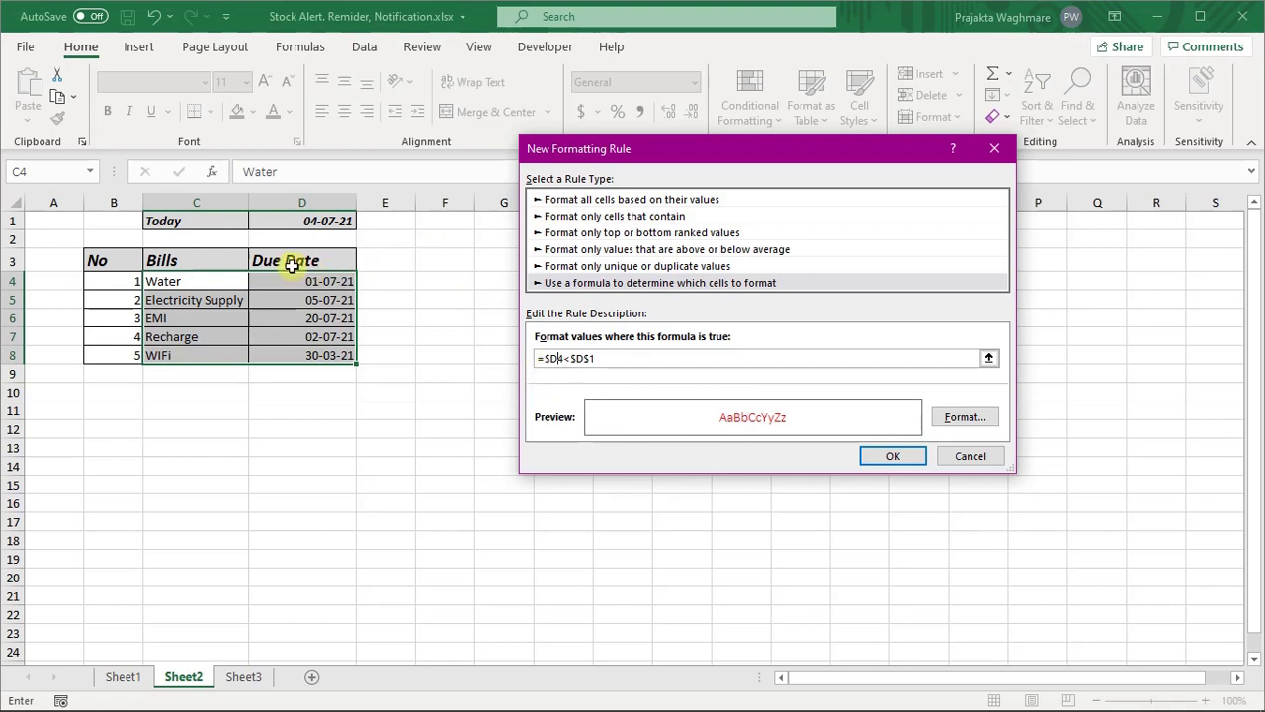
key(Return)
click(687, 445)
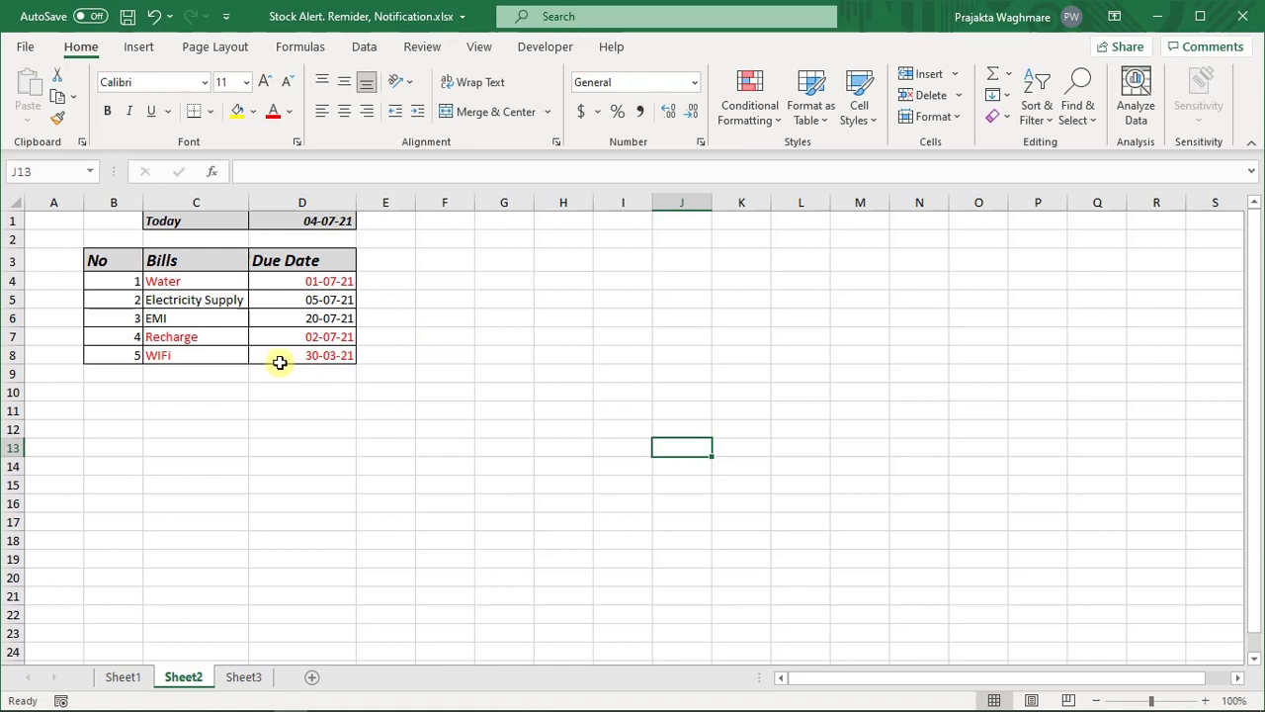
On Sheet3, enter 10 as the Minimum Stock in D1 and select the stock table C4:D8.
key(ctrl+Page_Down)
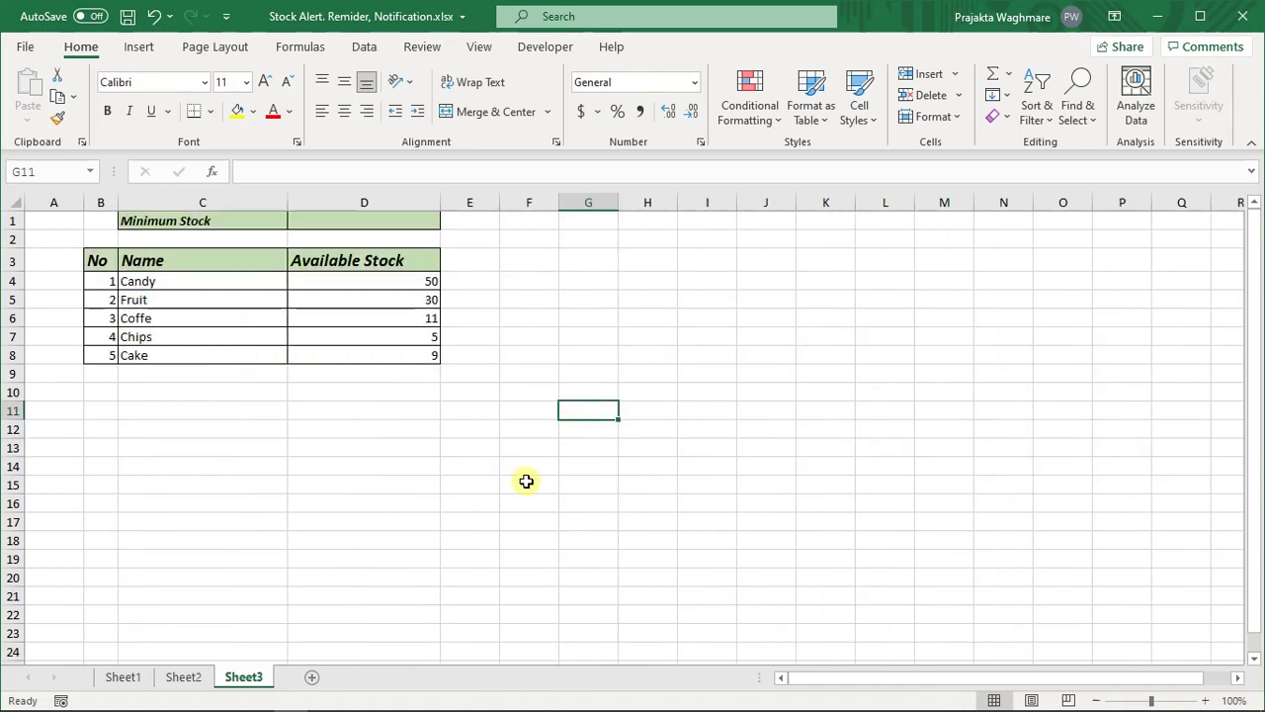
drag(336, 275, 336, 373)
click(332, 449)
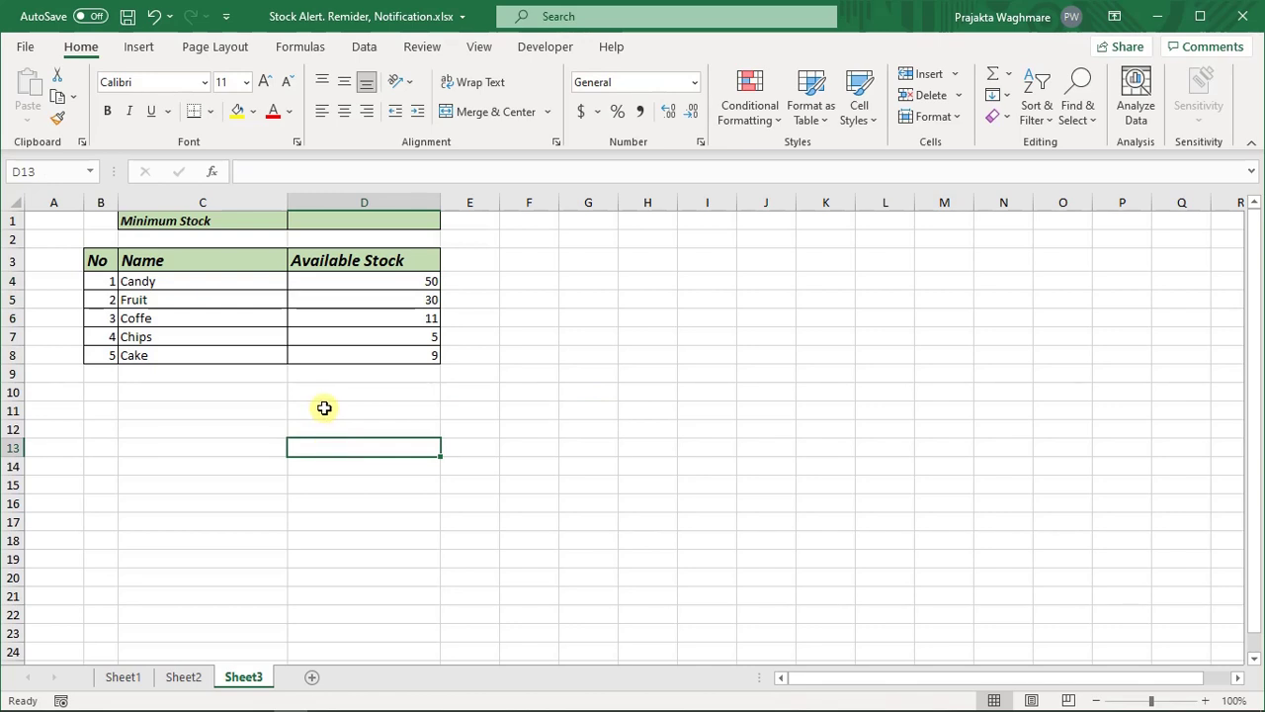
click(326, 219)
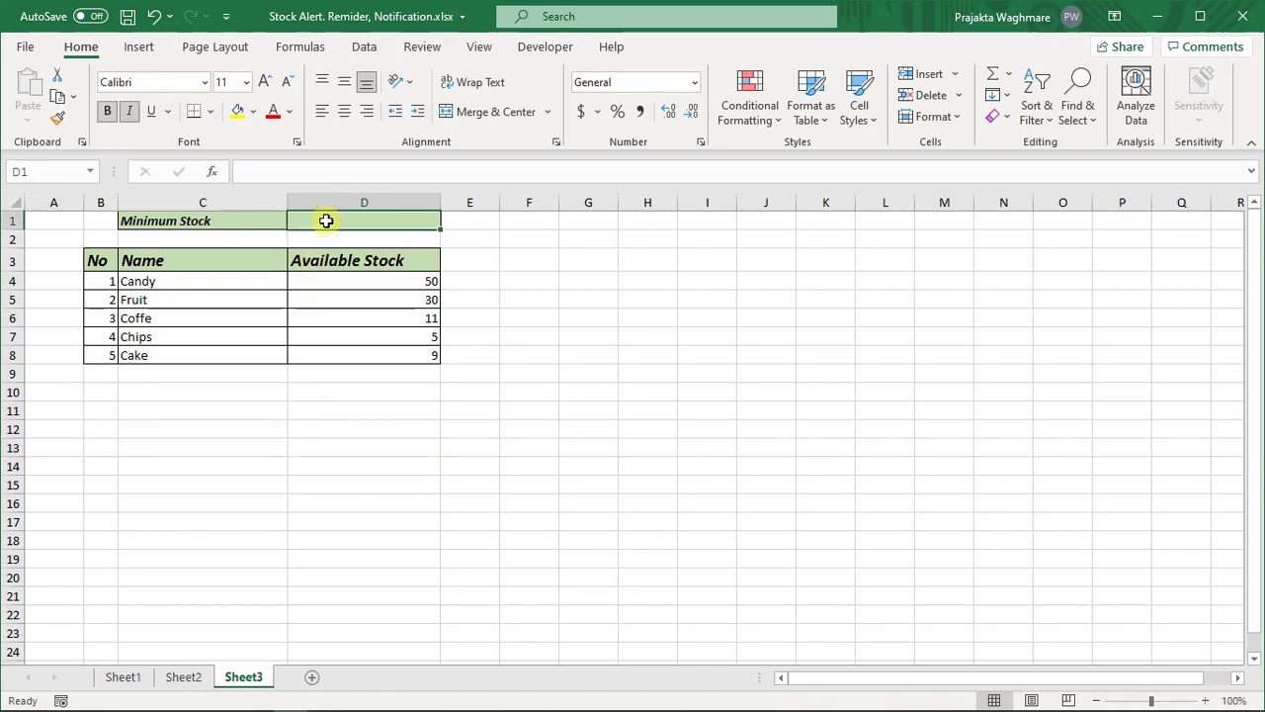
text(10)
key(Return)
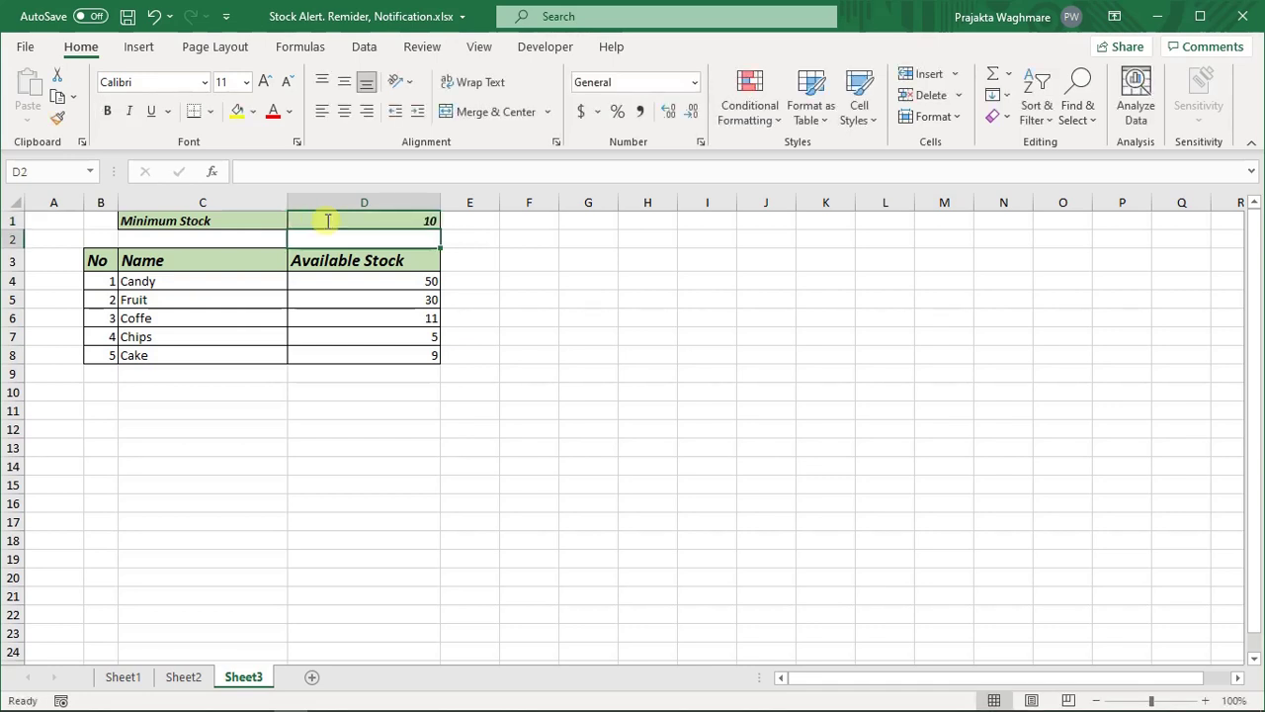
drag(233, 288, 342, 347)
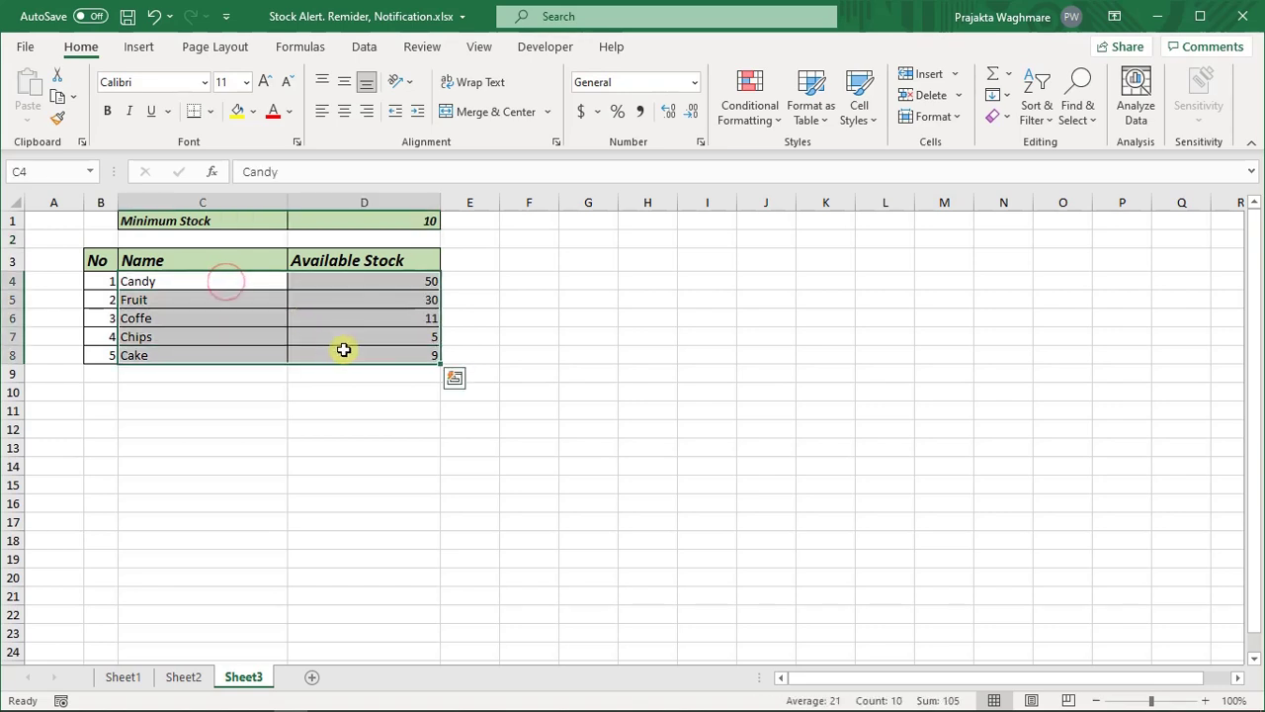
Create a formula rule for the stock rows, =$D4<$D1, and bring up its Fill options.
click(749, 109)
mouse_move(769, 162)
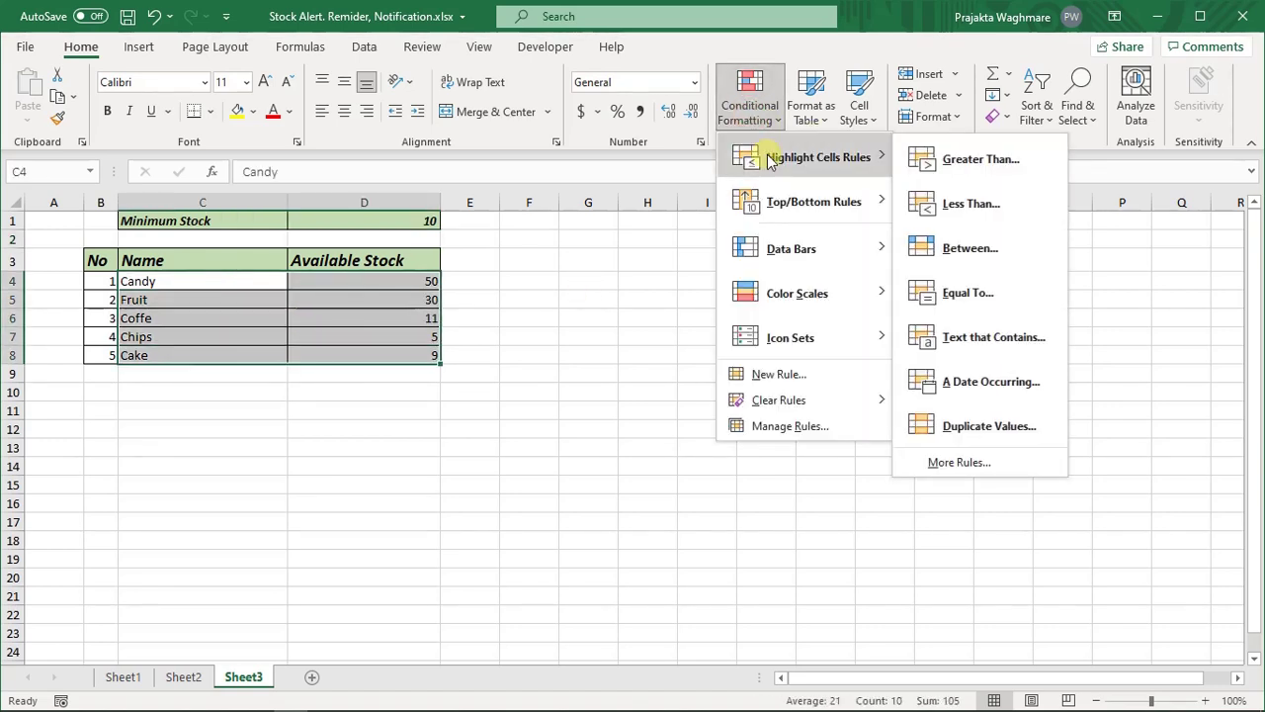
click(1022, 465)
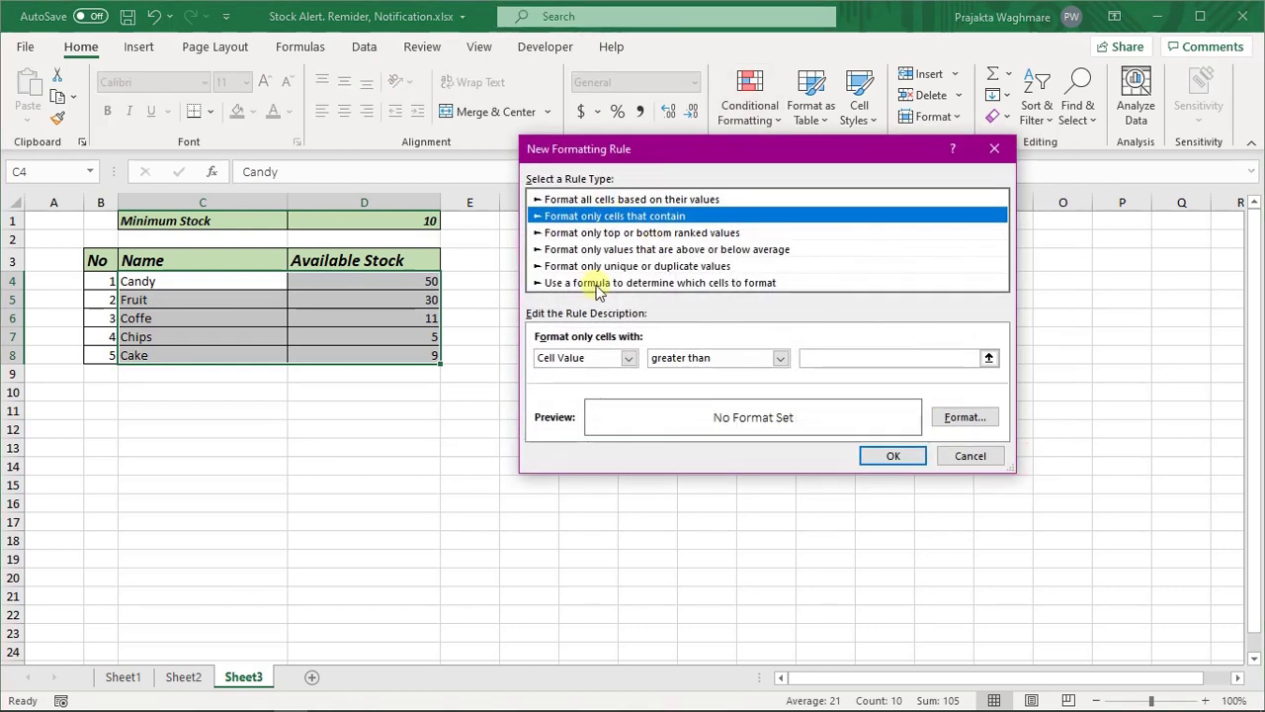
click(597, 284)
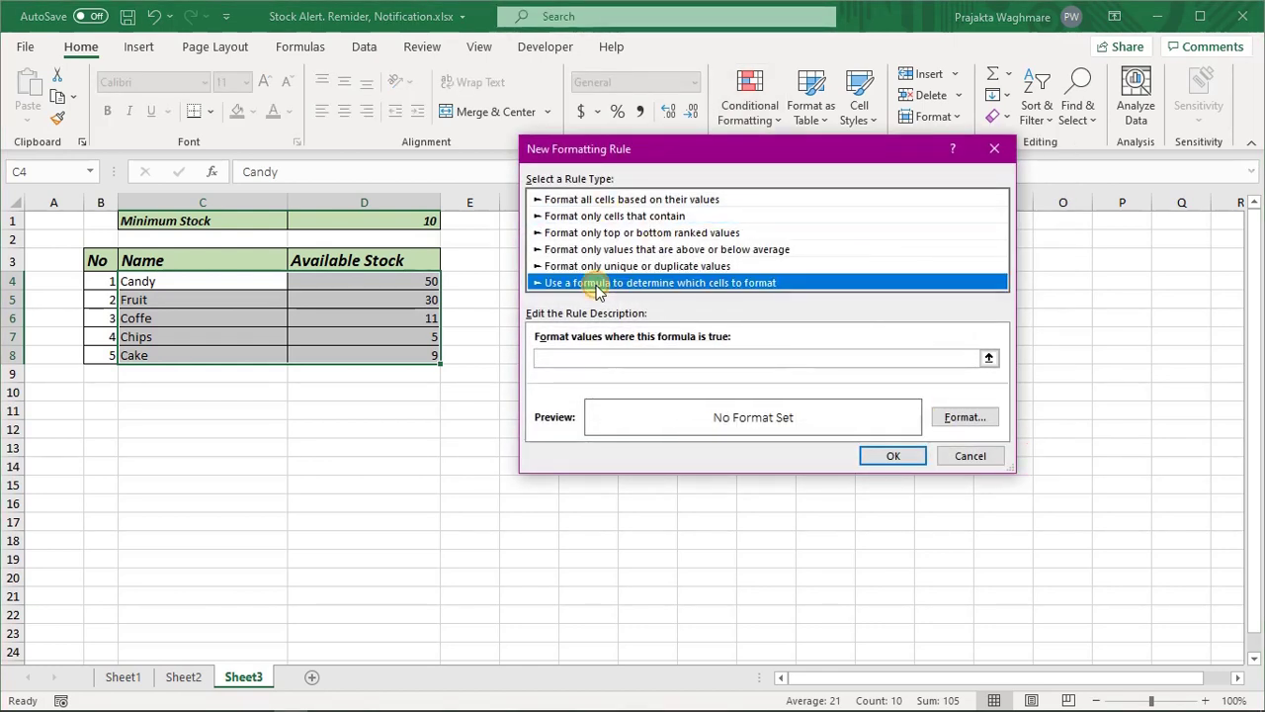
click(588, 358)
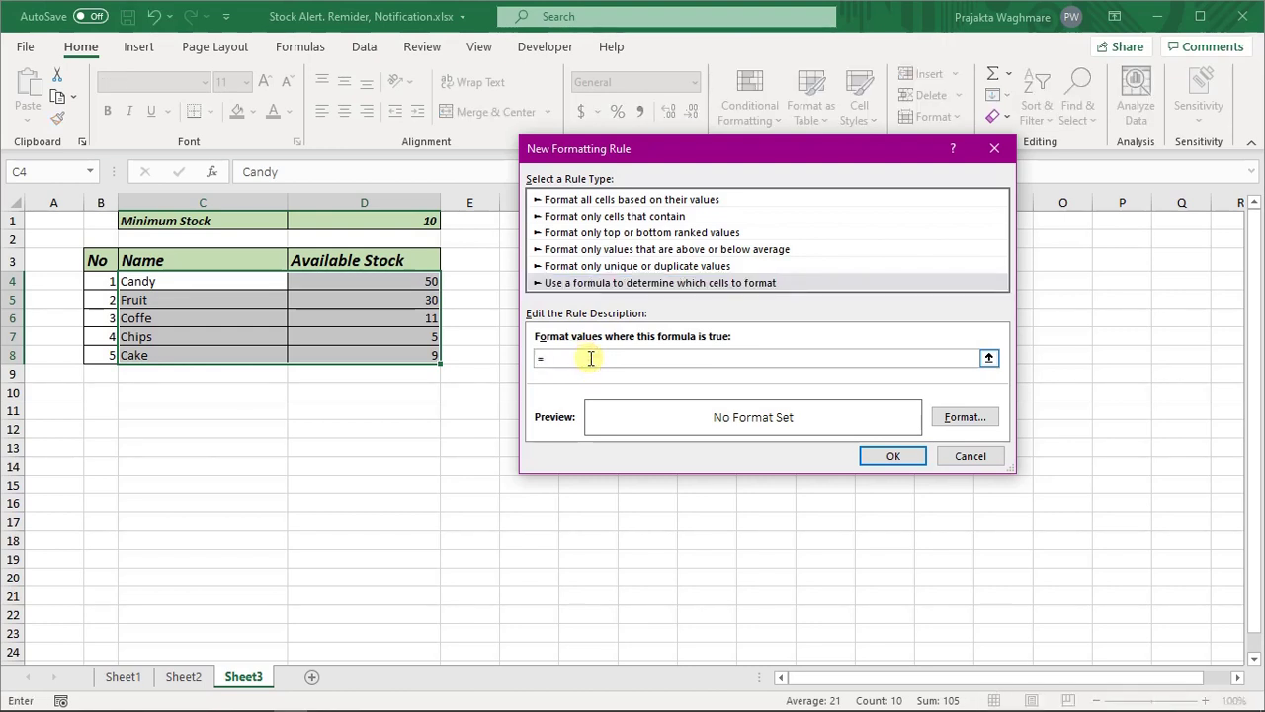
text(=)
click(423, 281)
text(<)
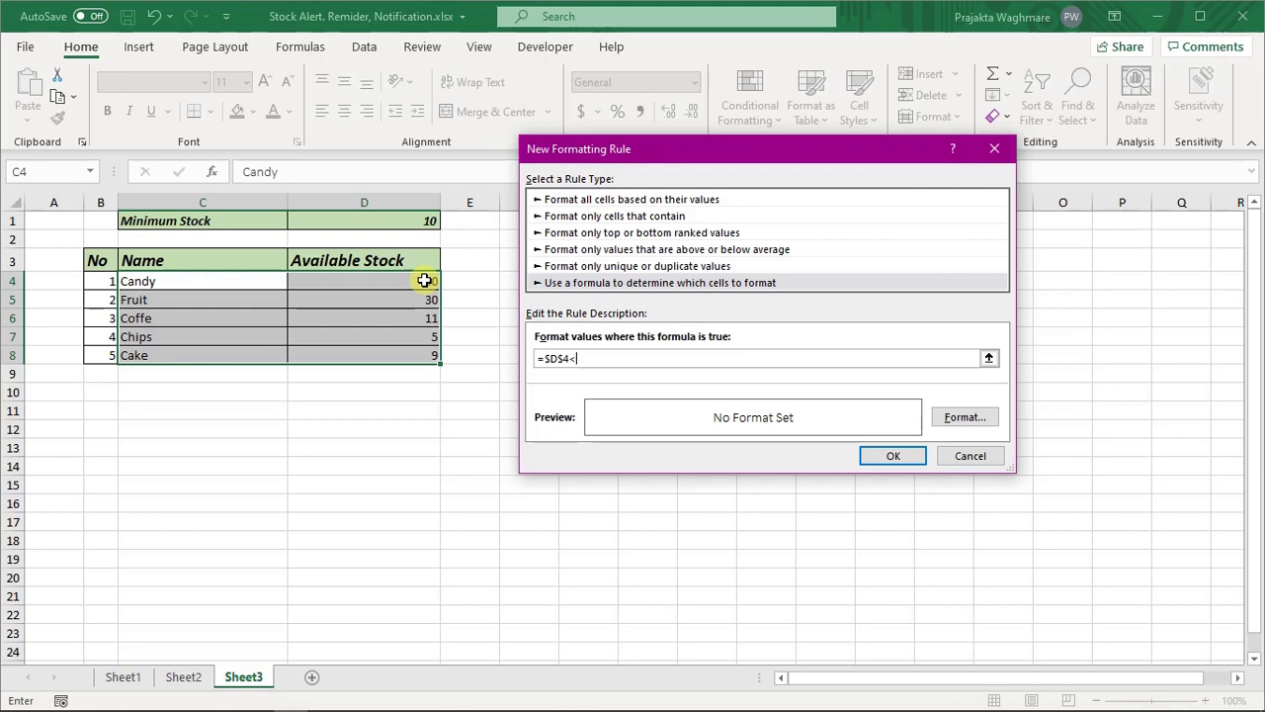
click(413, 219)
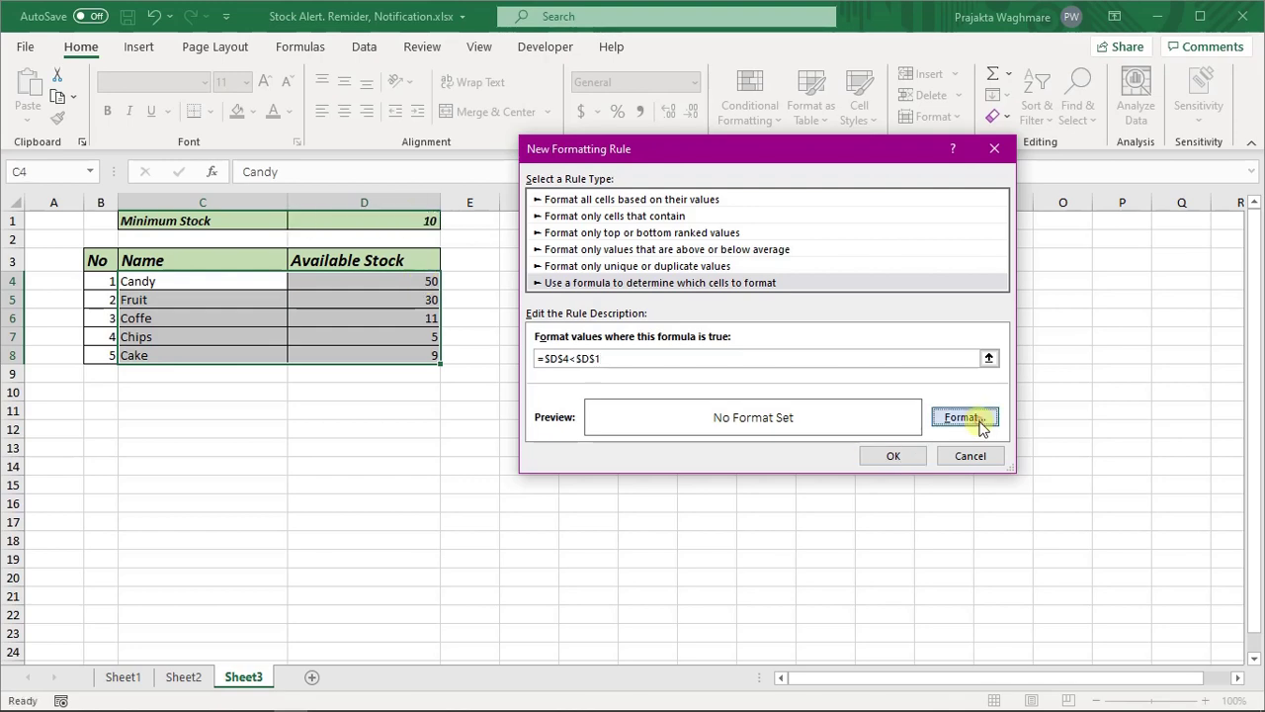
click(969, 419)
click(706, 73)
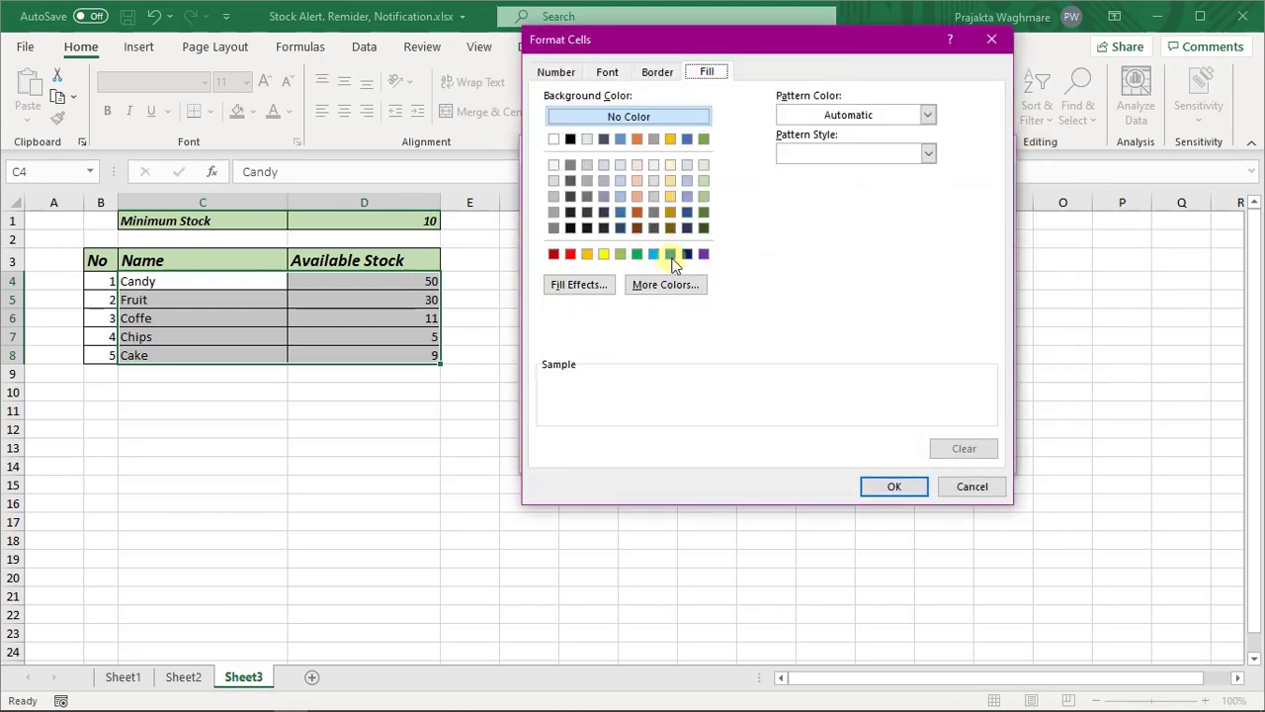
Format low-stock rows with red fill and white text, and apply the rule.
click(571, 256)
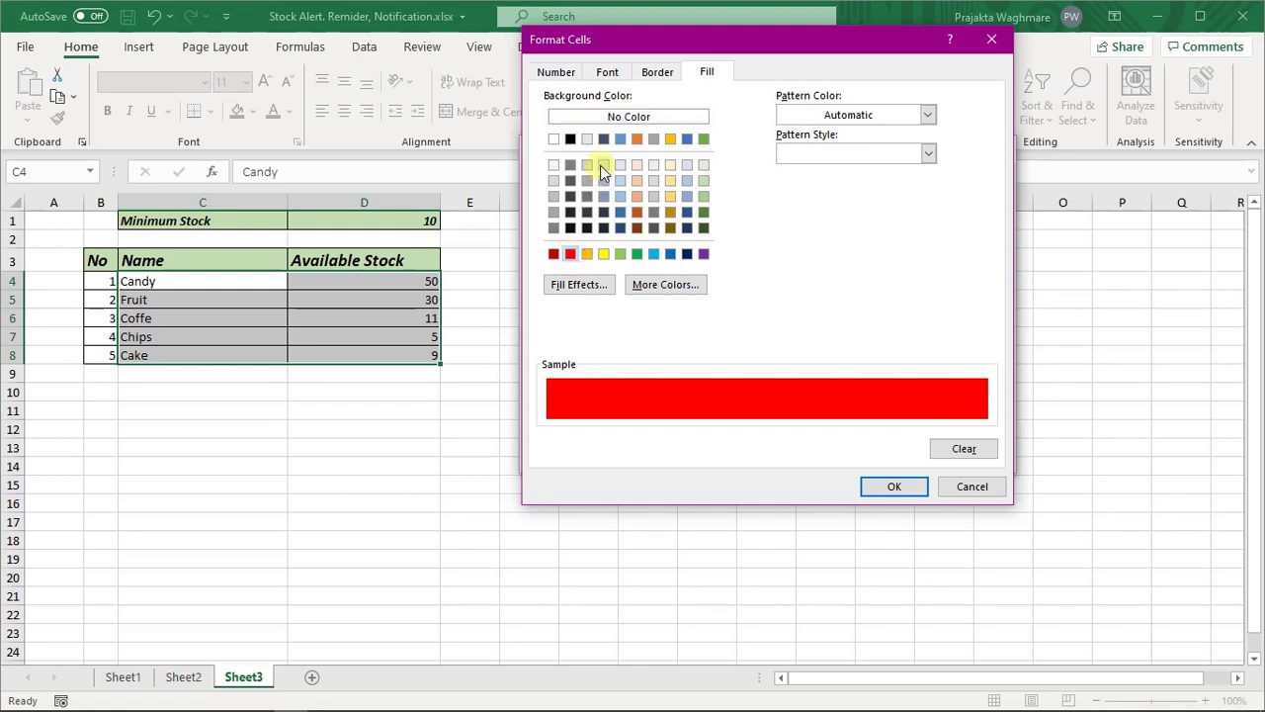
click(607, 74)
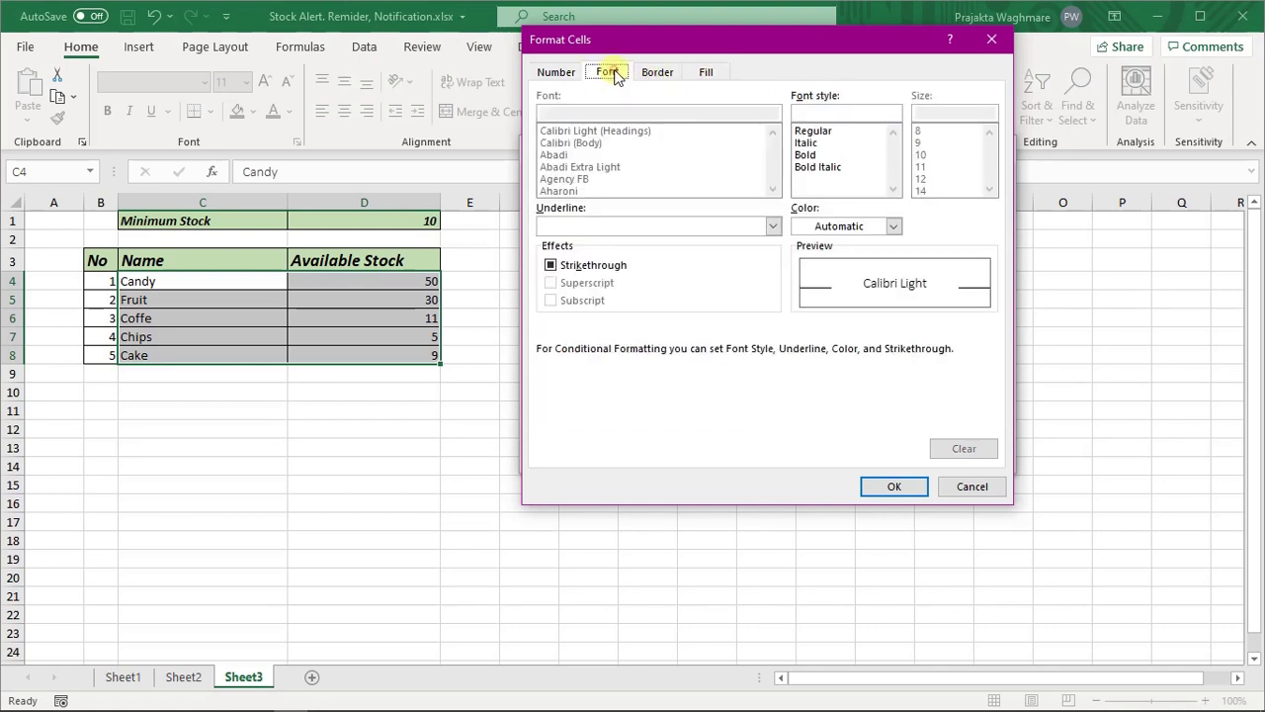
click(893, 226)
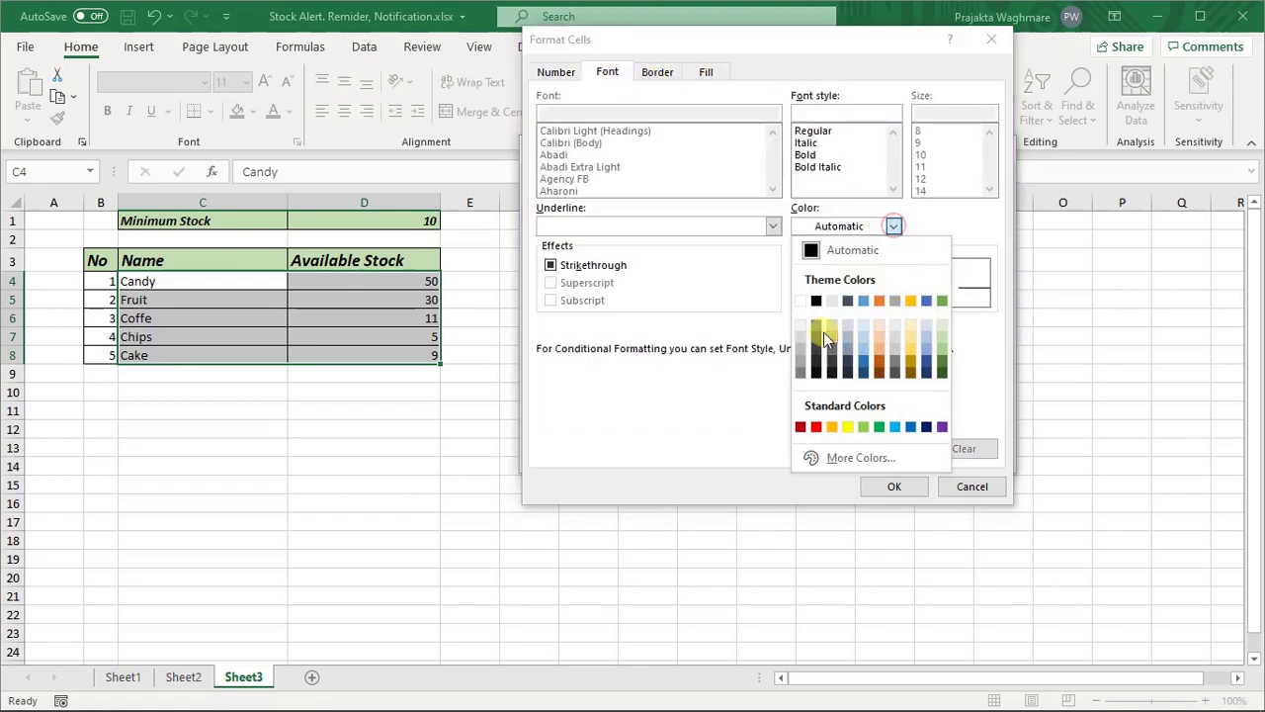
click(800, 300)
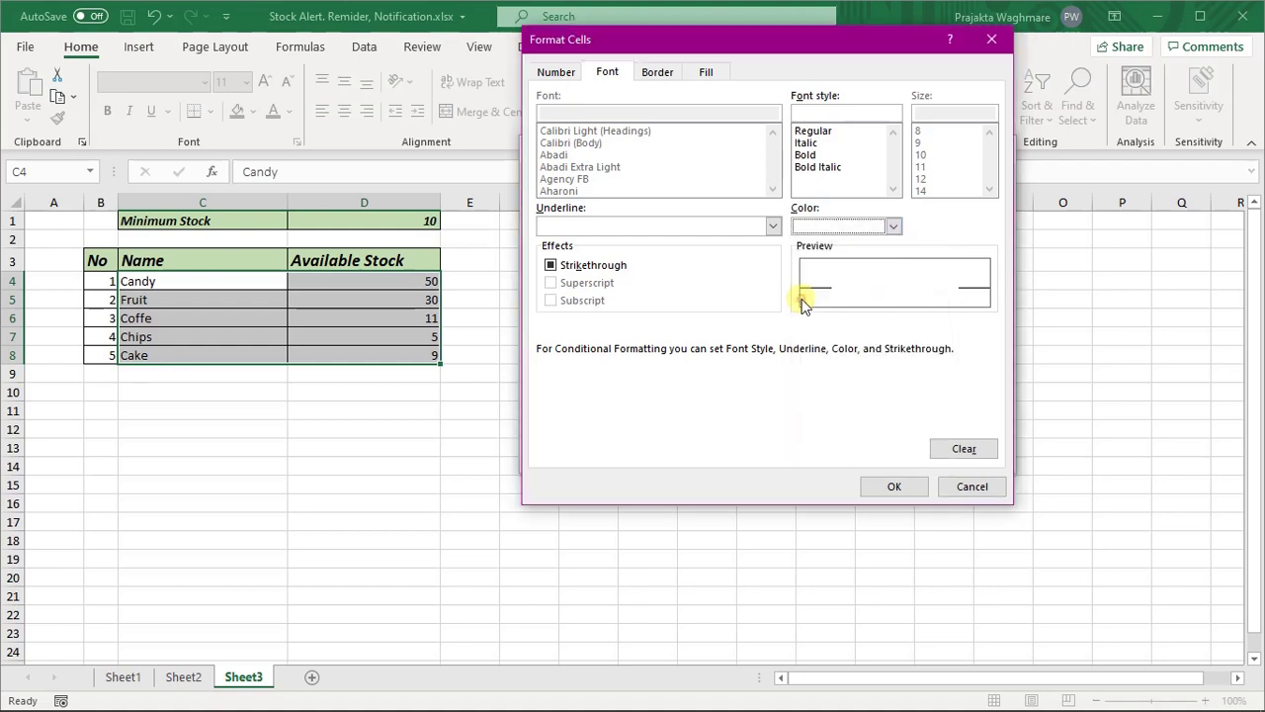
click(895, 486)
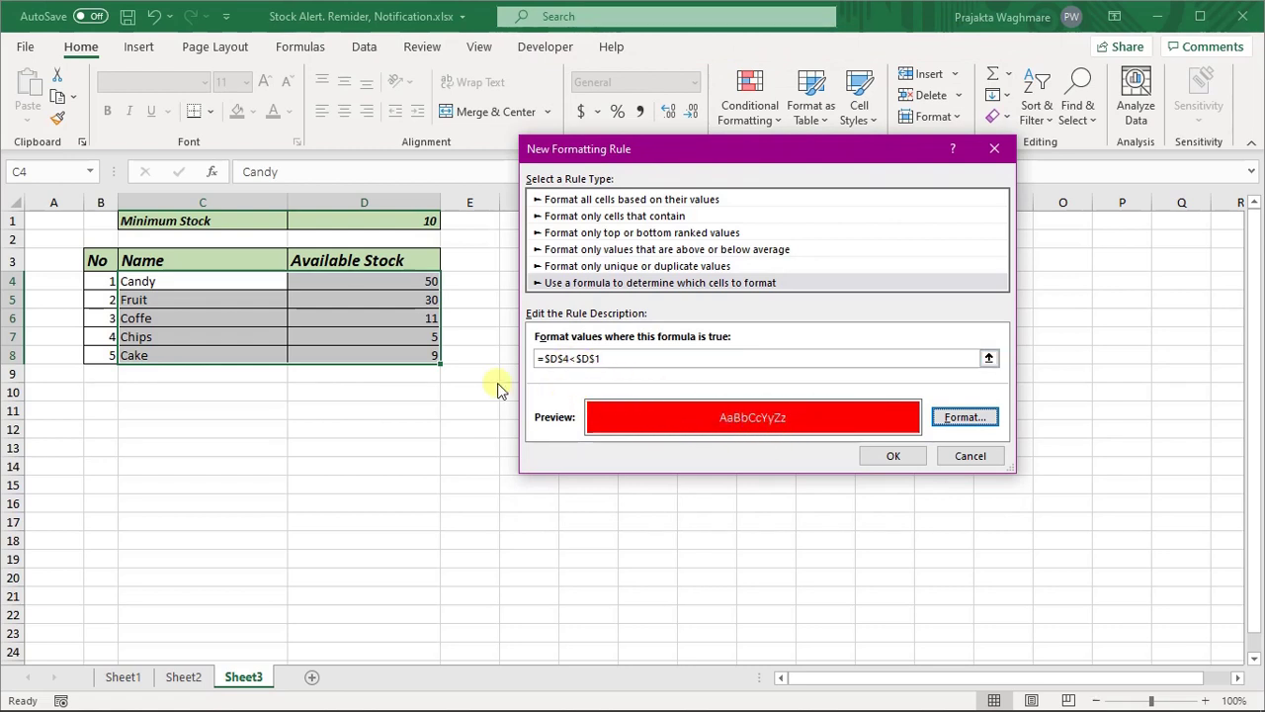
click(565, 358)
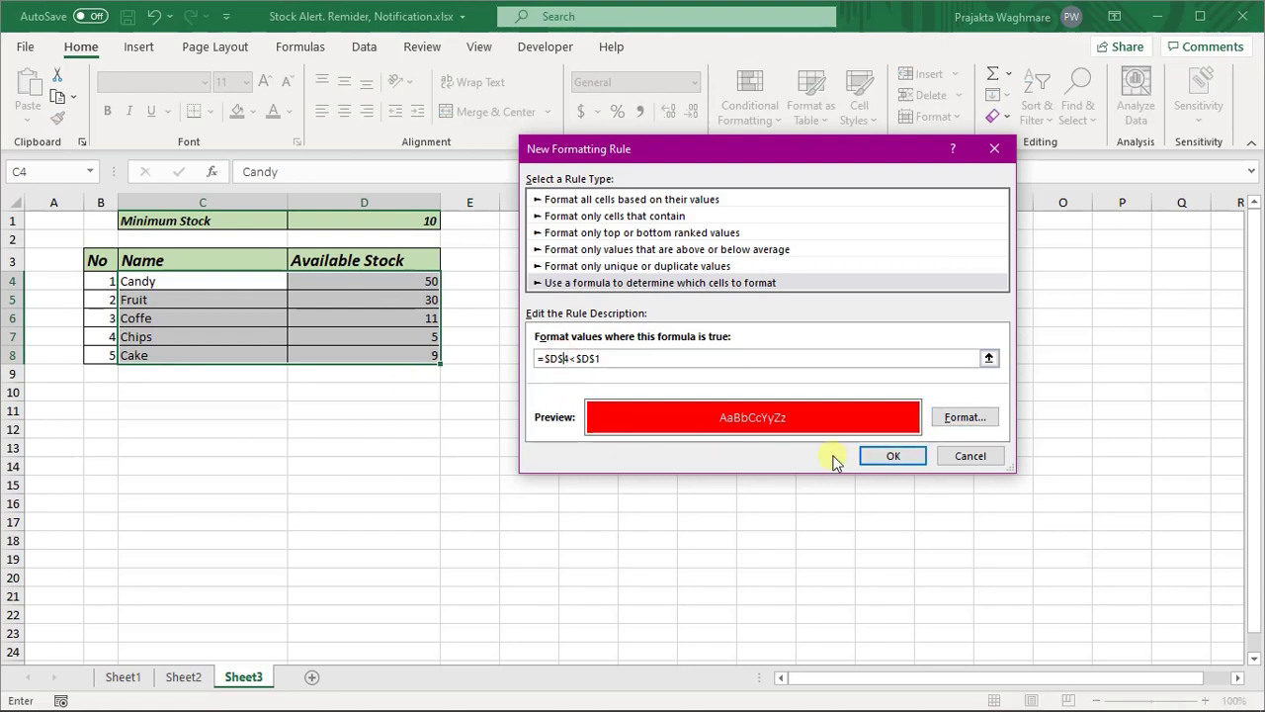
click(902, 460)
Check that Chips (5) and Cake (9) are now highlighted red.
click(738, 503)
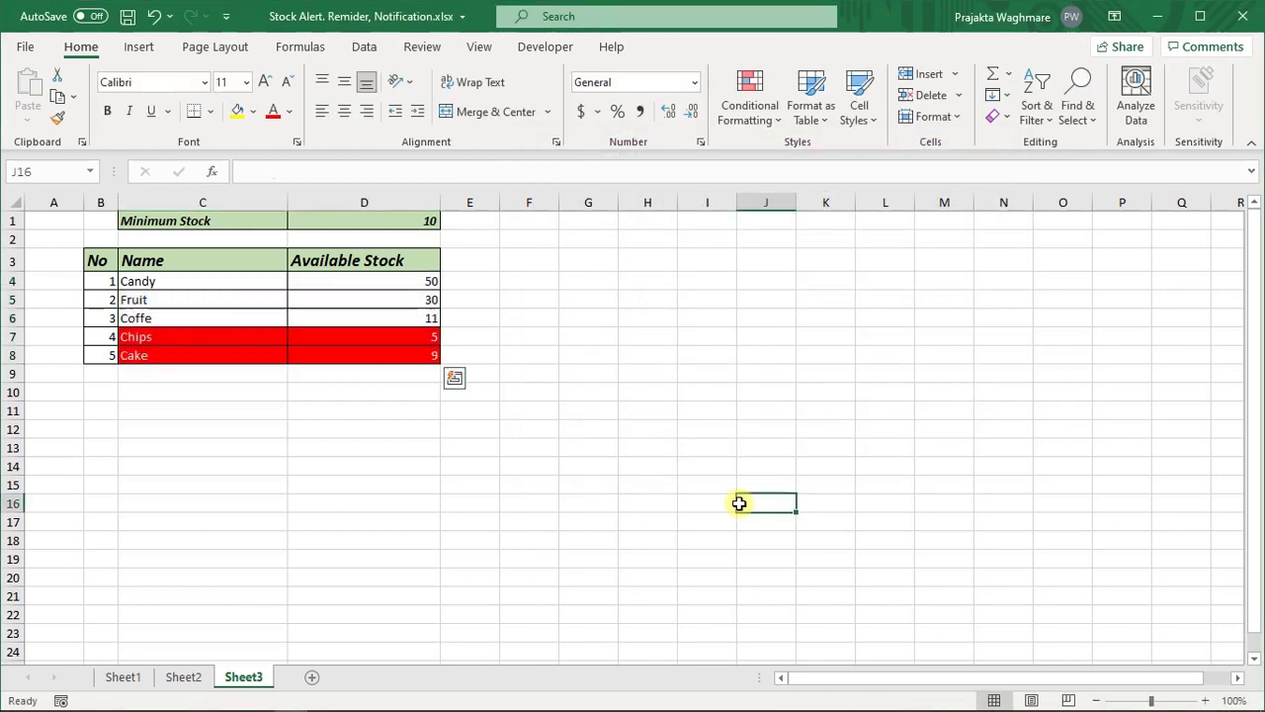
click(129, 487)
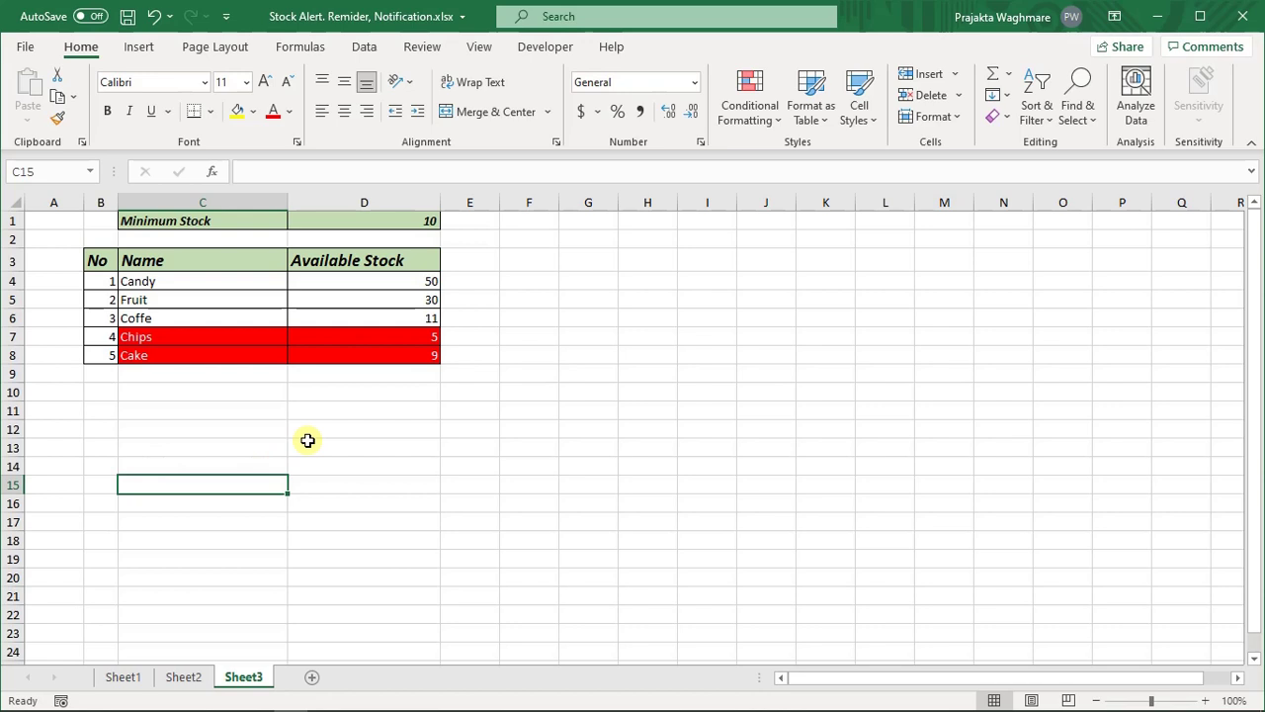
click(226, 338)
click(215, 356)
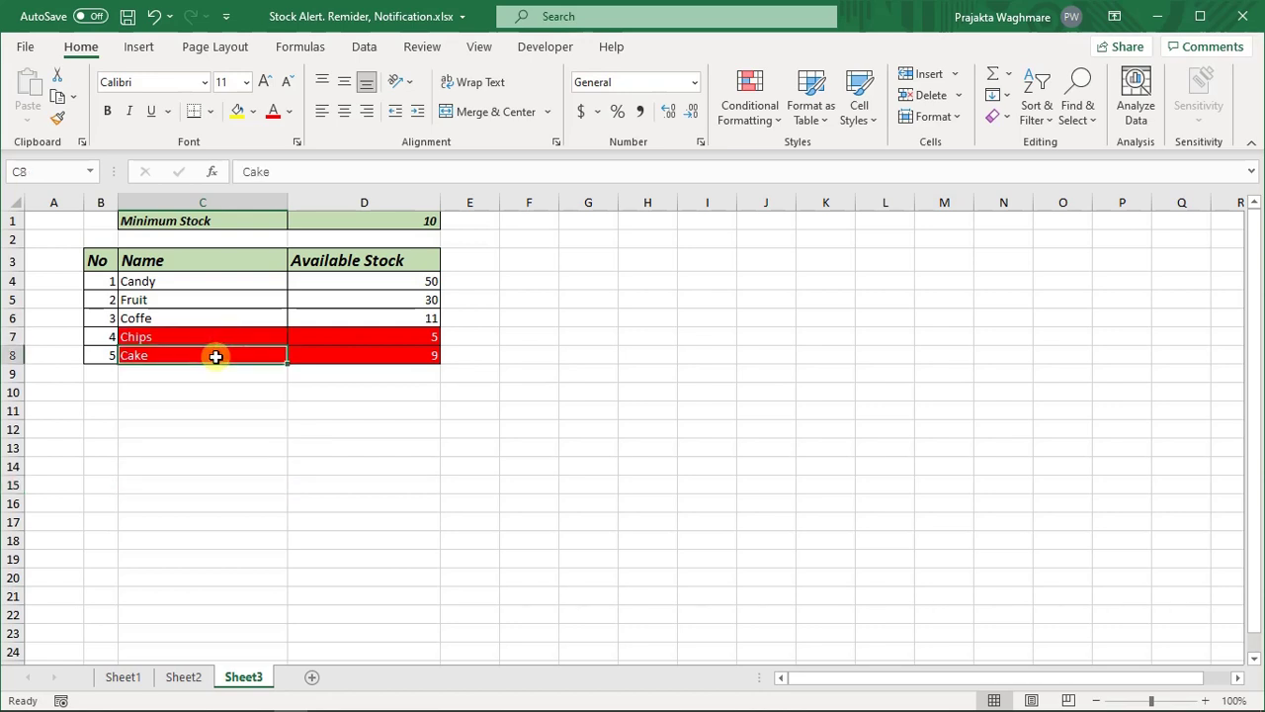
click(384, 336)
click(365, 356)
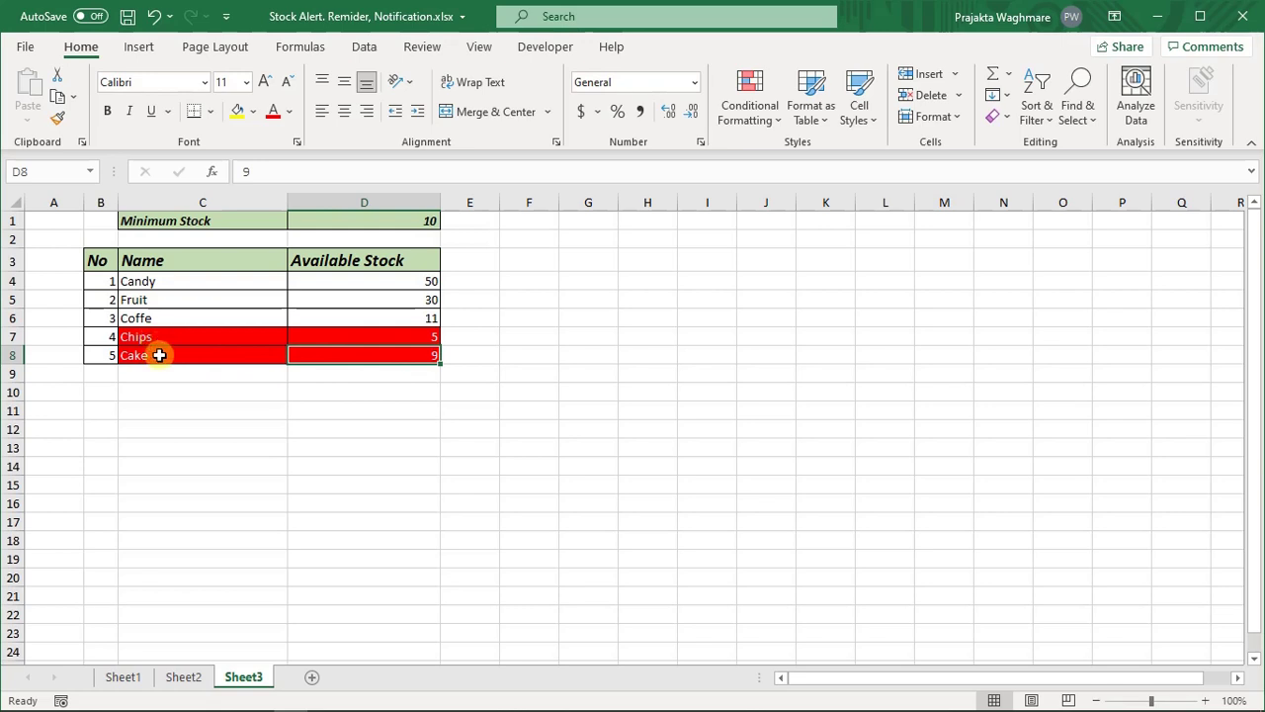
click(124, 676)
Select Sheet1's expiry dates D3:D7 and begin a new custom conditional formatting rule.
click(331, 447)
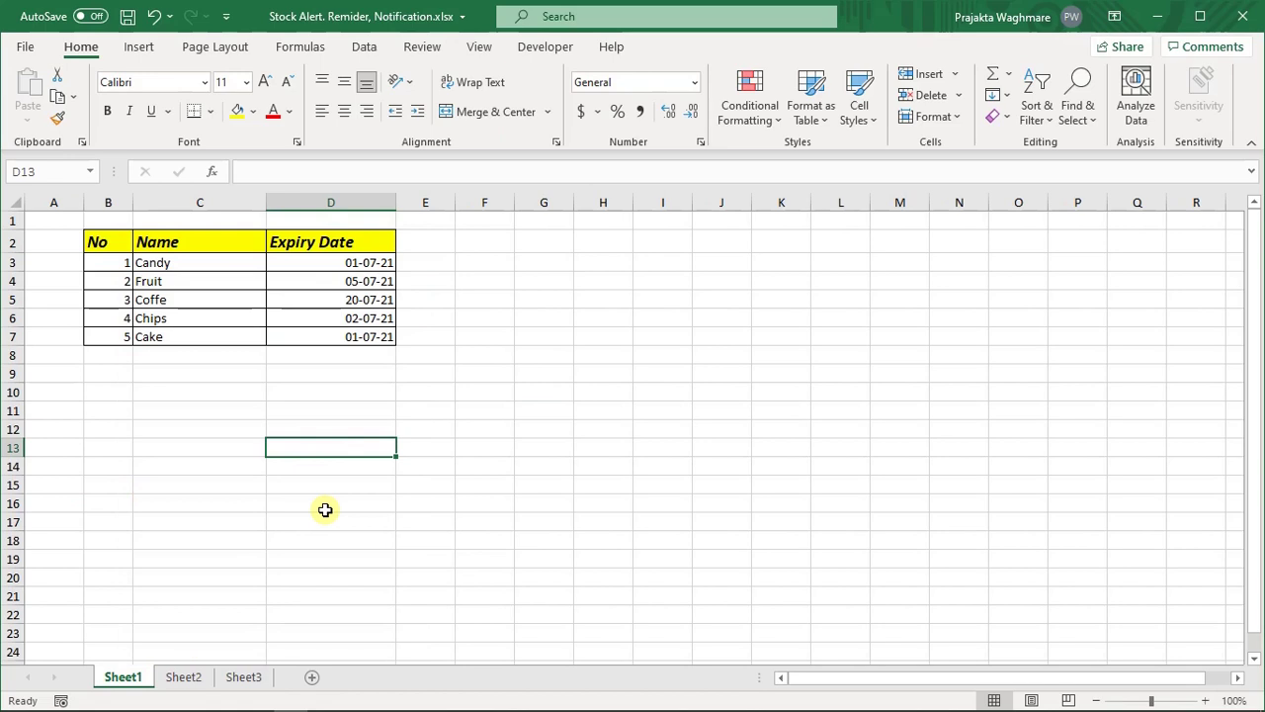
drag(328, 262, 319, 336)
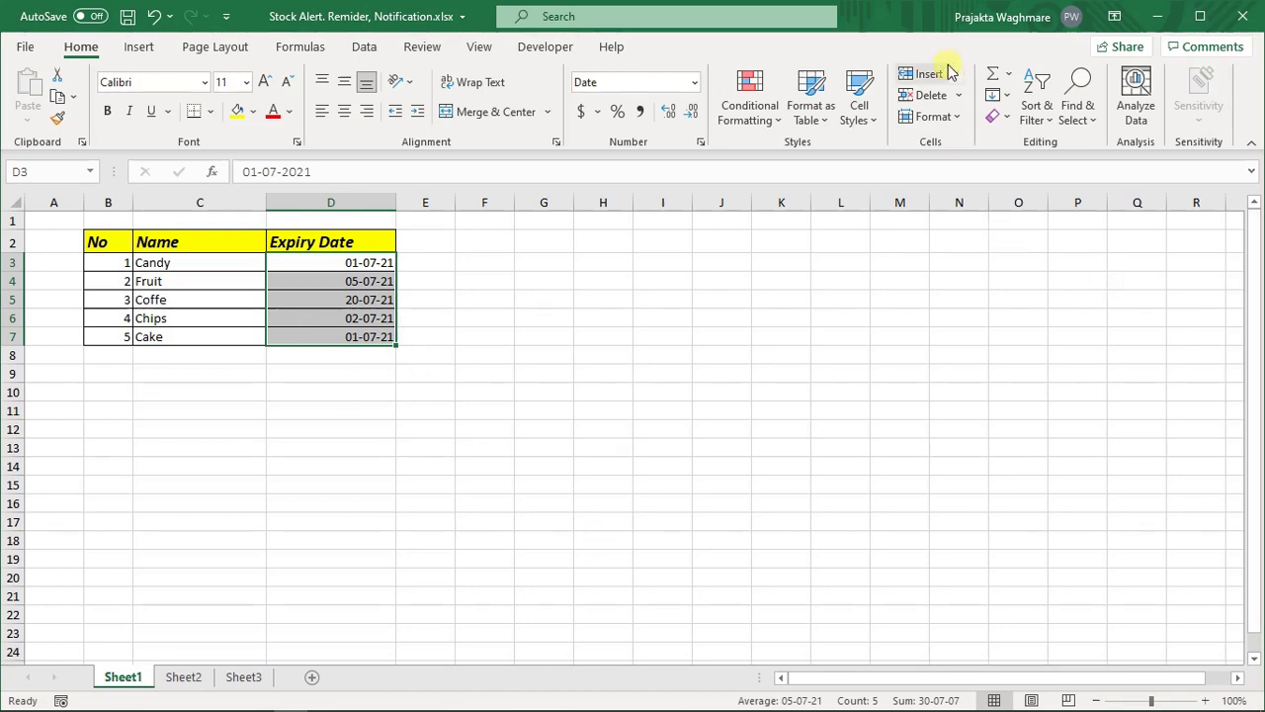
click(749, 109)
mouse_move(797, 159)
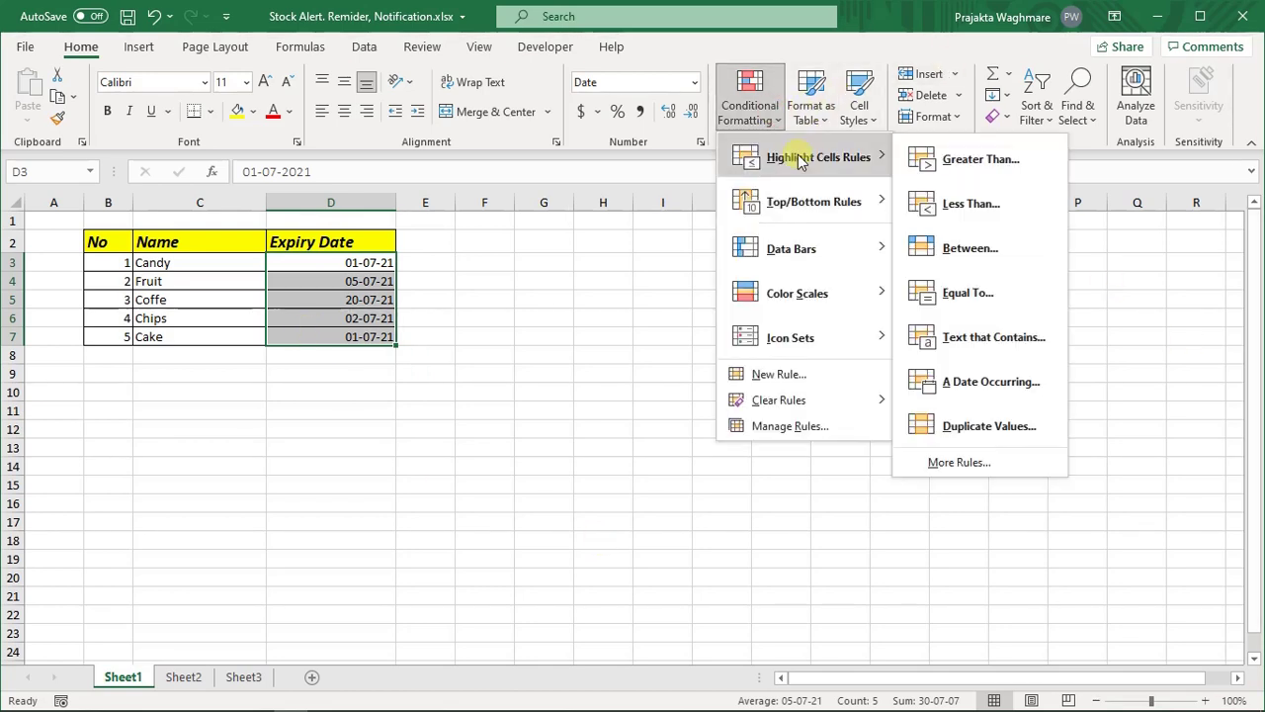
click(998, 466)
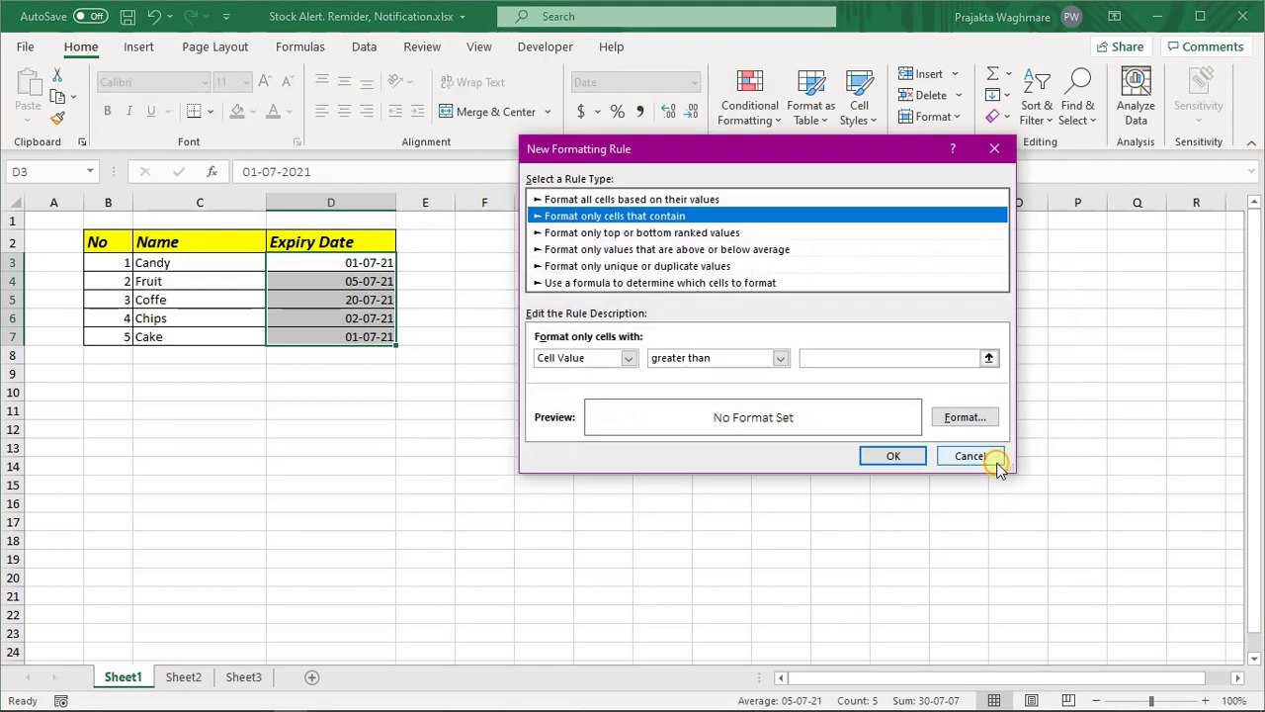
Write the formula rule =(today()-3)=$D3 for the expiry dates.
click(593, 283)
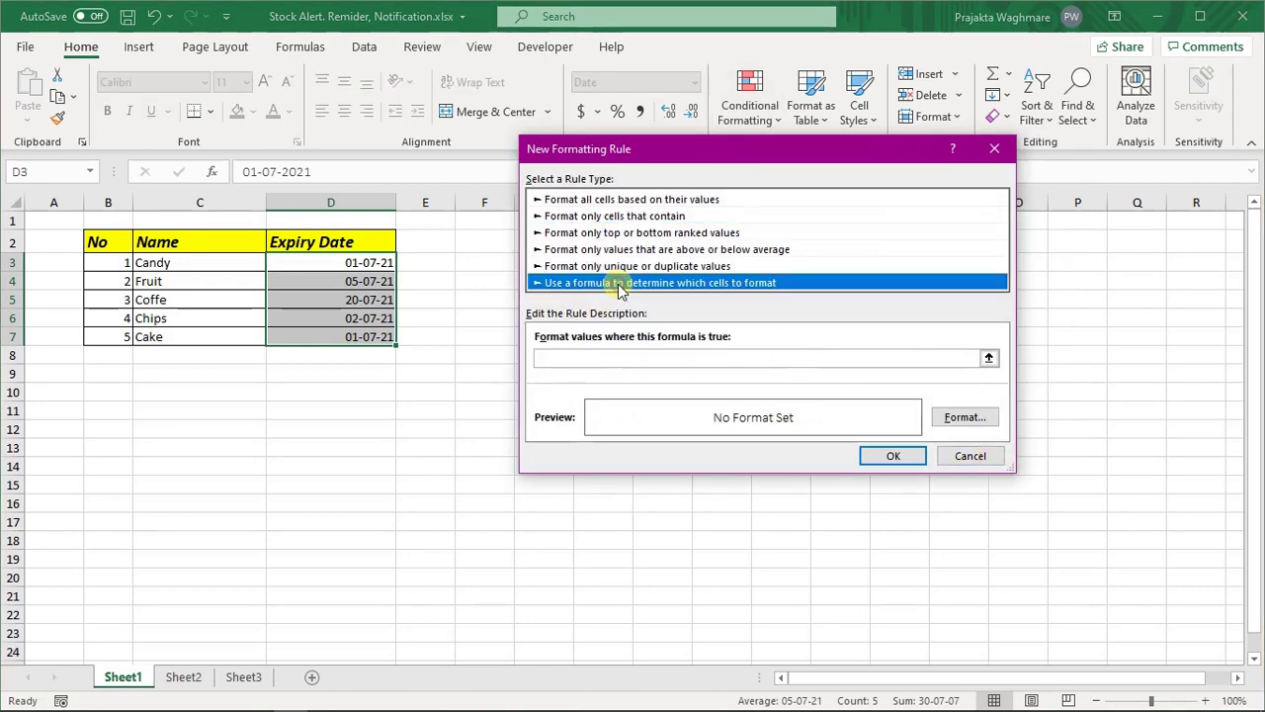
click(603, 361)
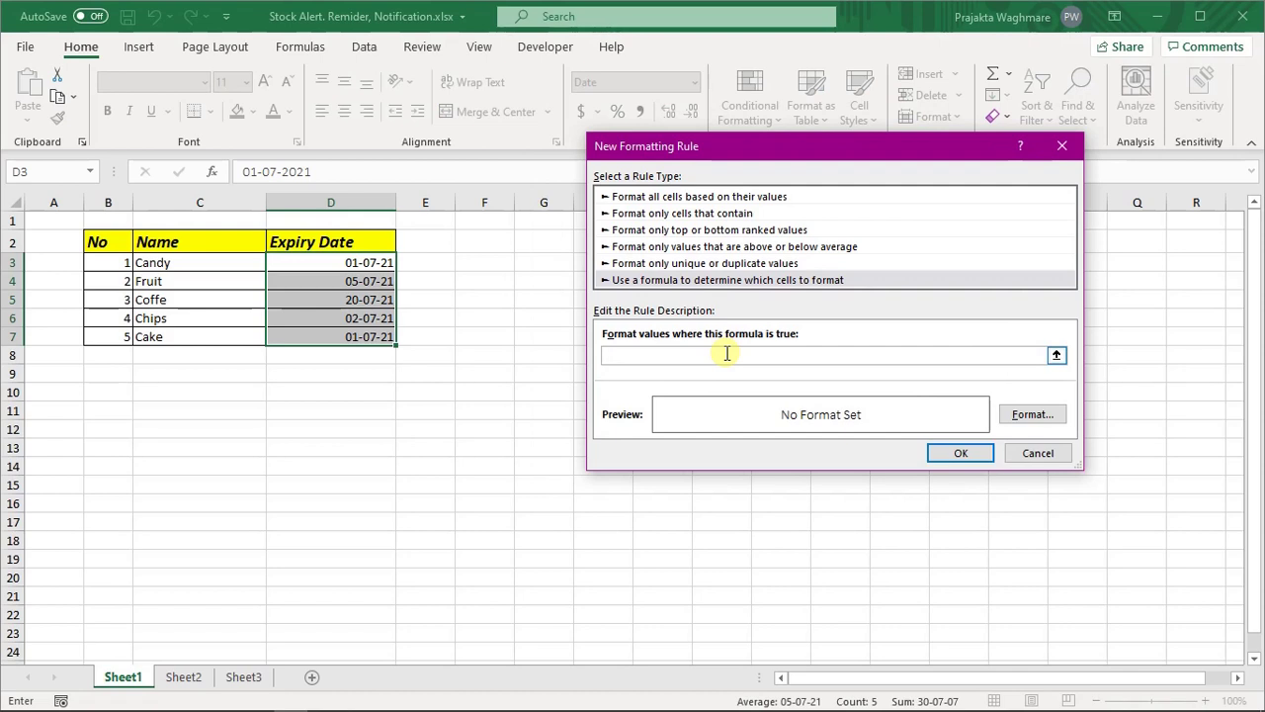
text(=today()-3)
click(610, 355)
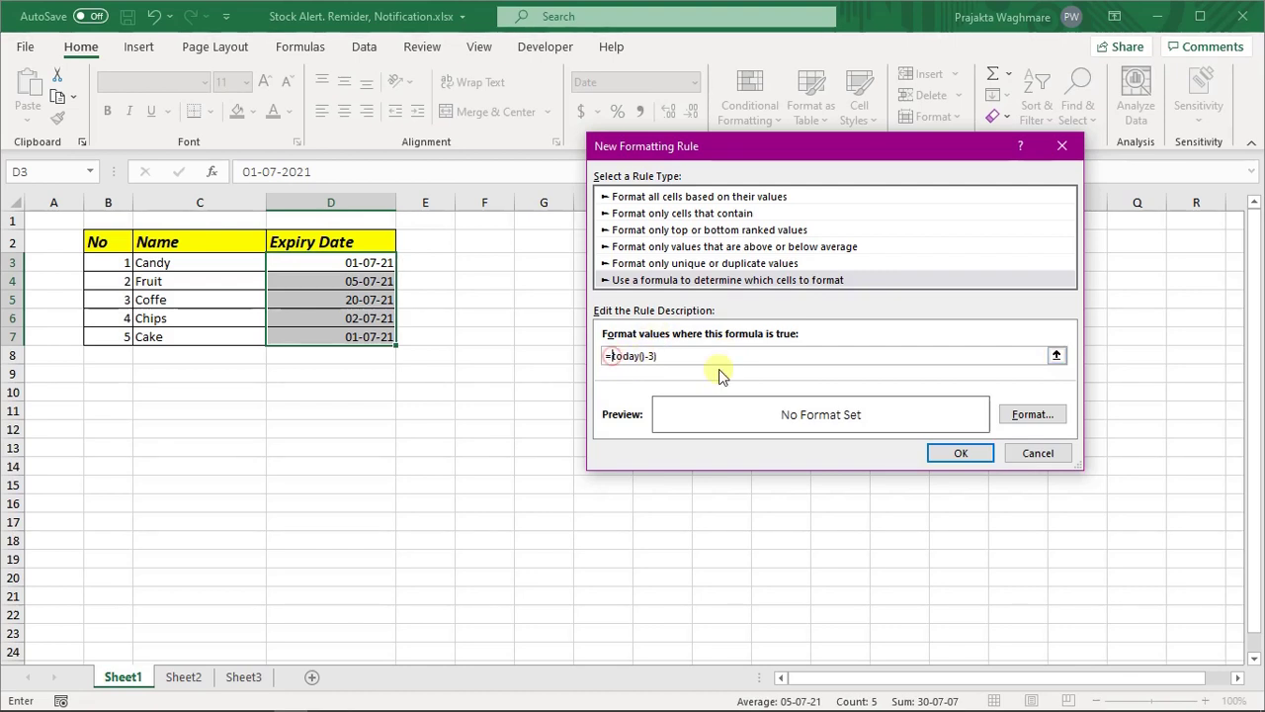
text(()
click(673, 357)
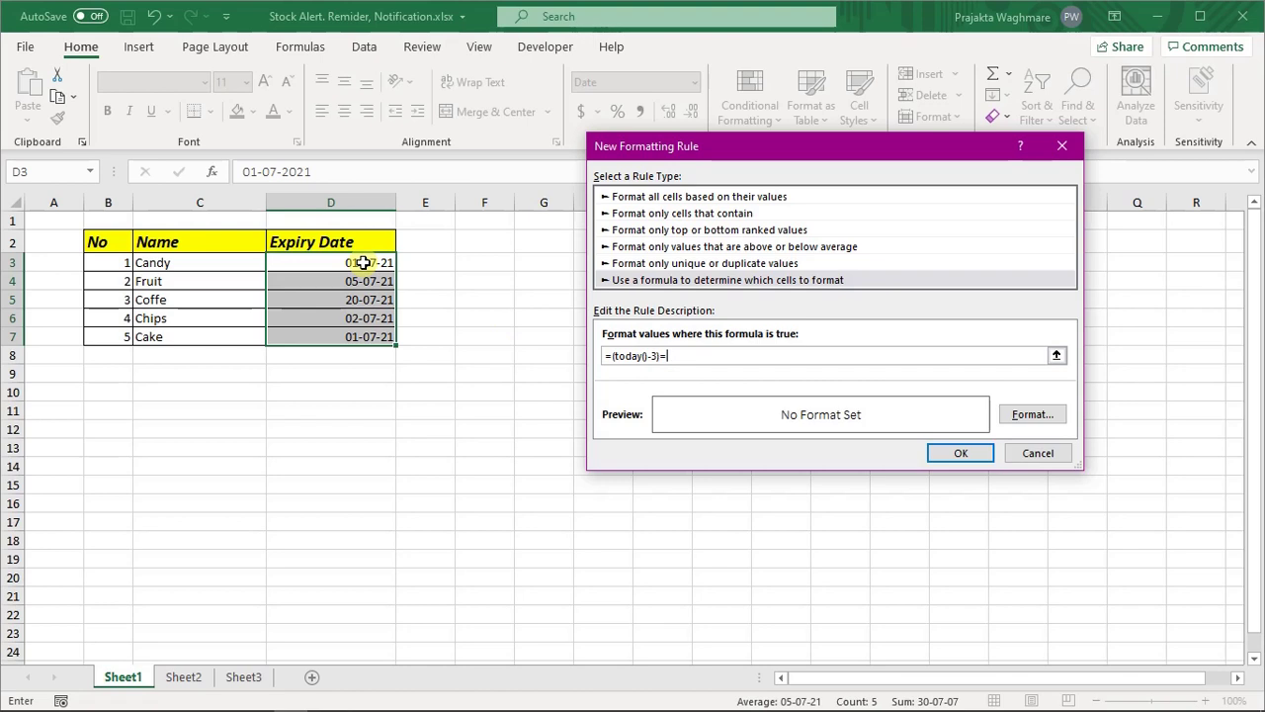
click(364, 262)
click(689, 354)
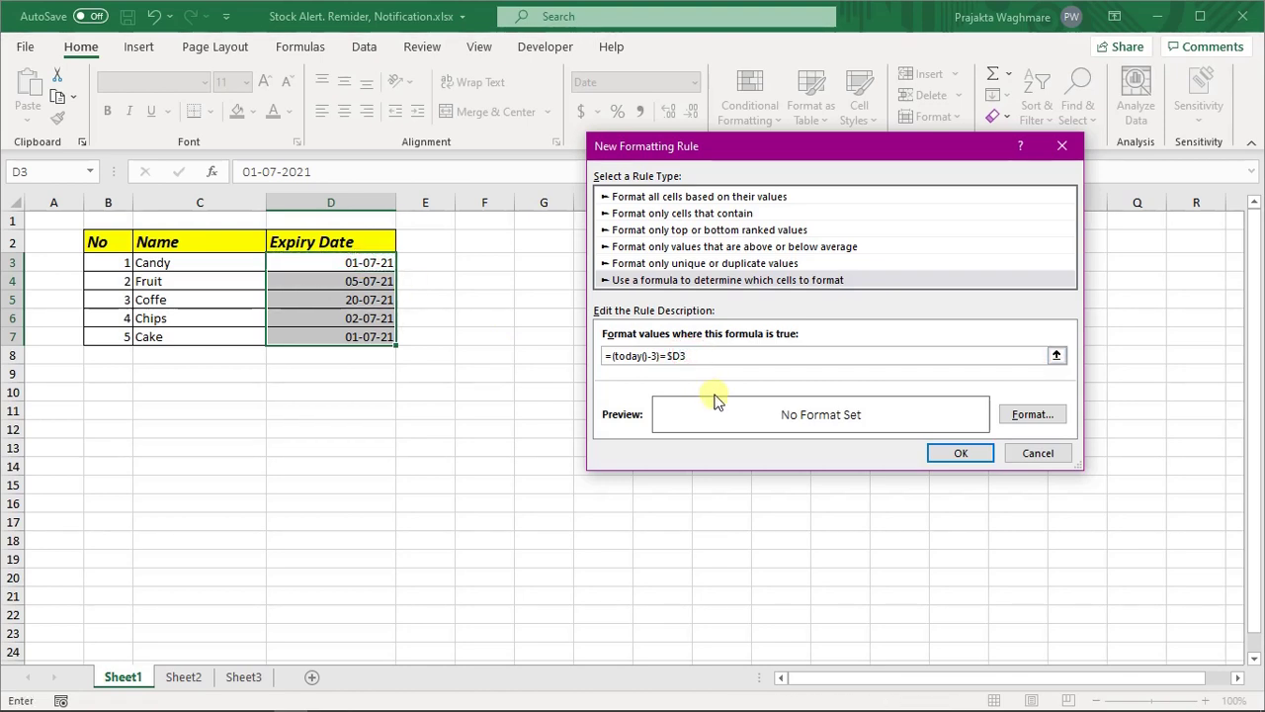
Give the rule a red fill and apply it, turning Candy's and Cake's dates red.
click(1038, 414)
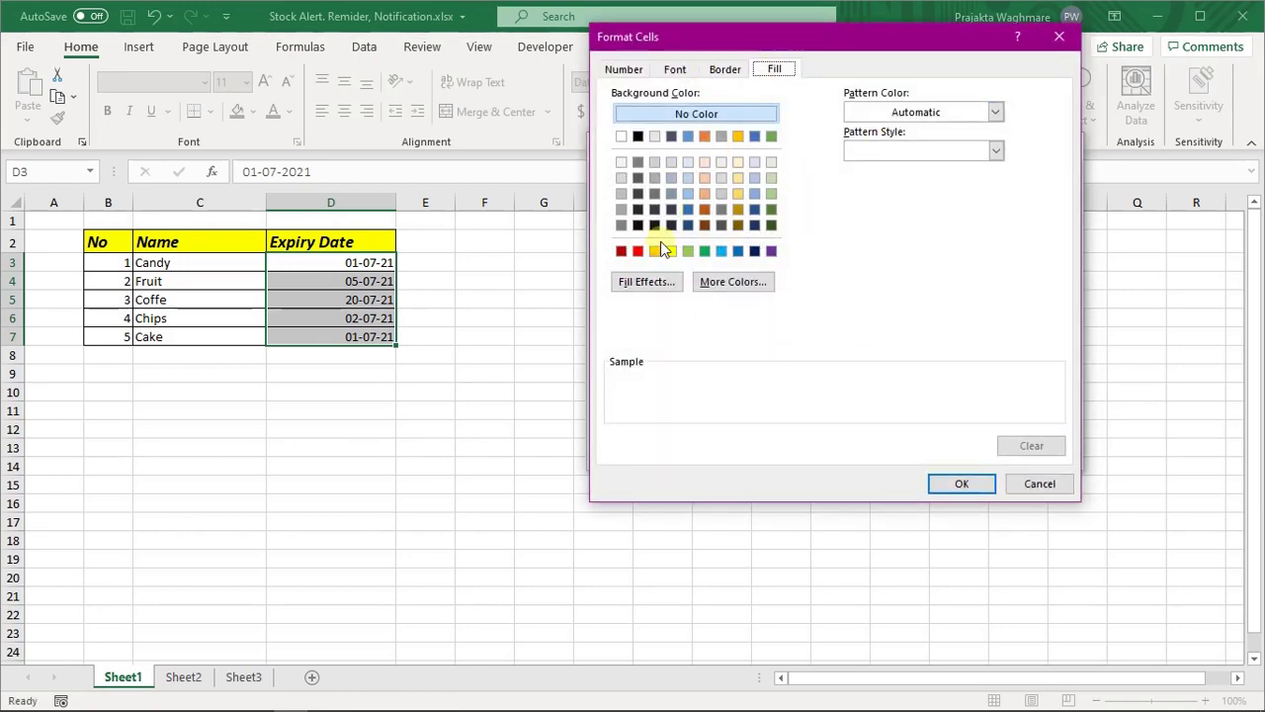
click(638, 251)
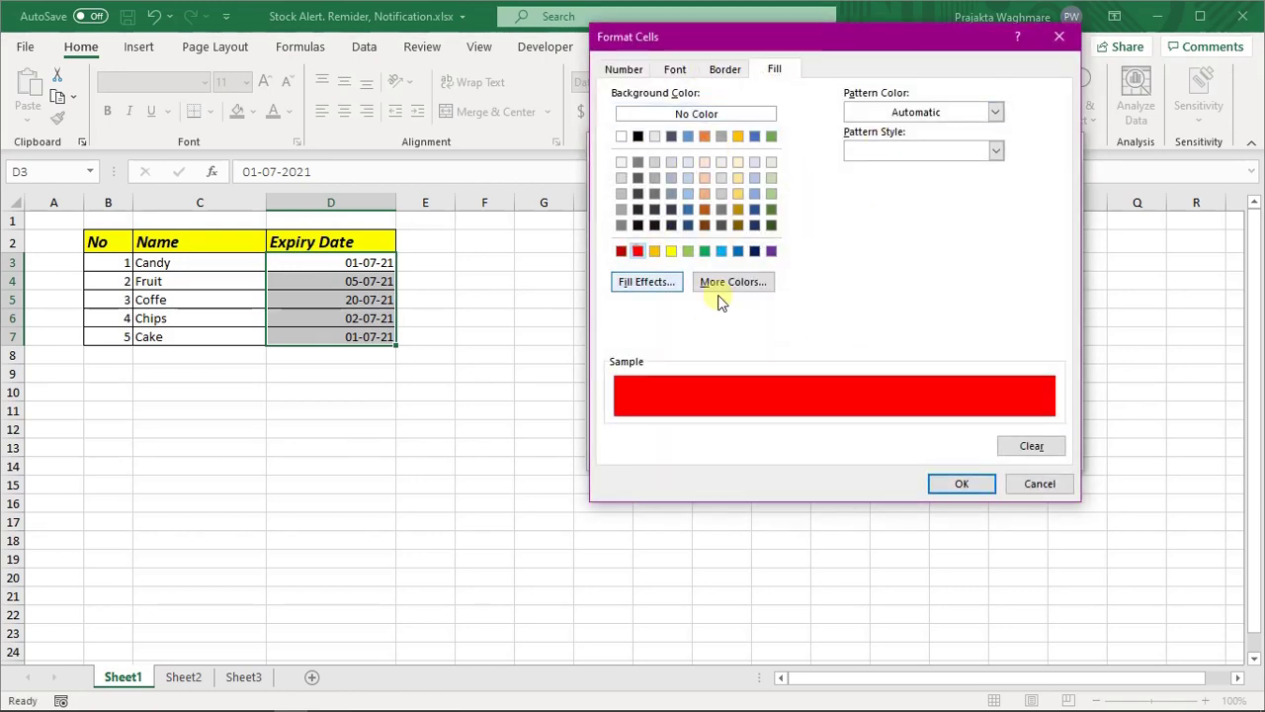
click(981, 486)
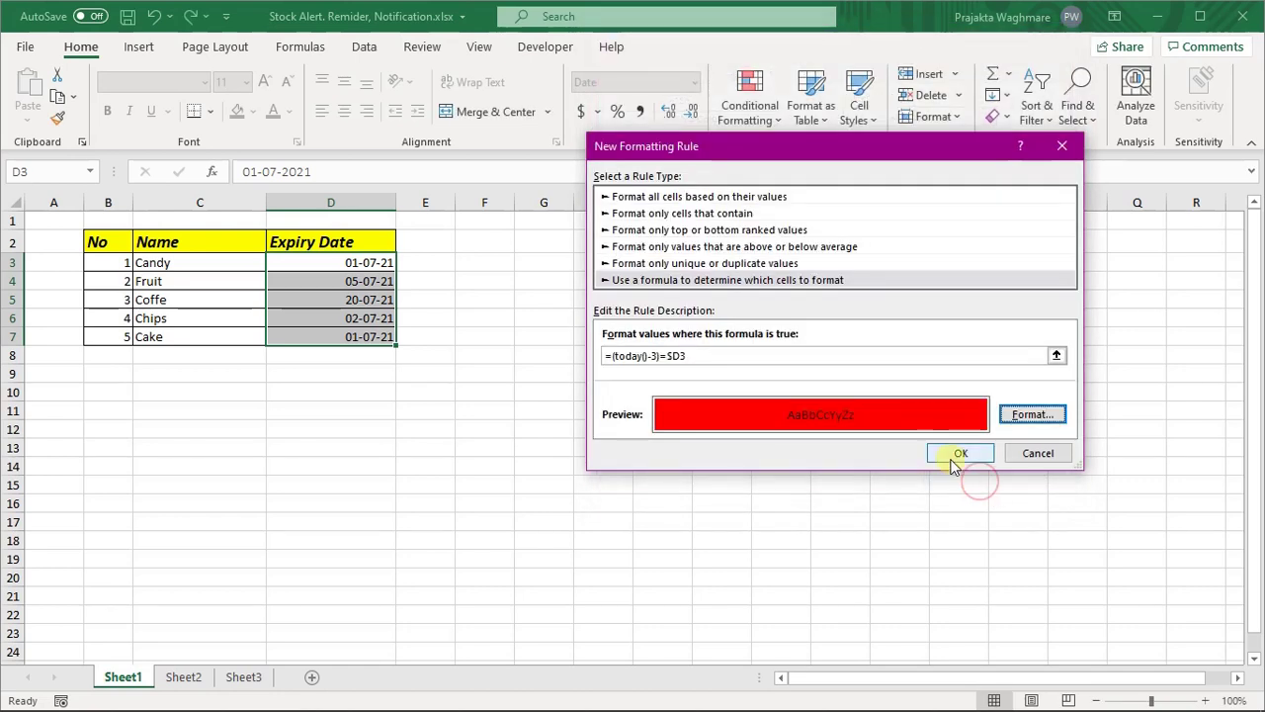
click(960, 453)
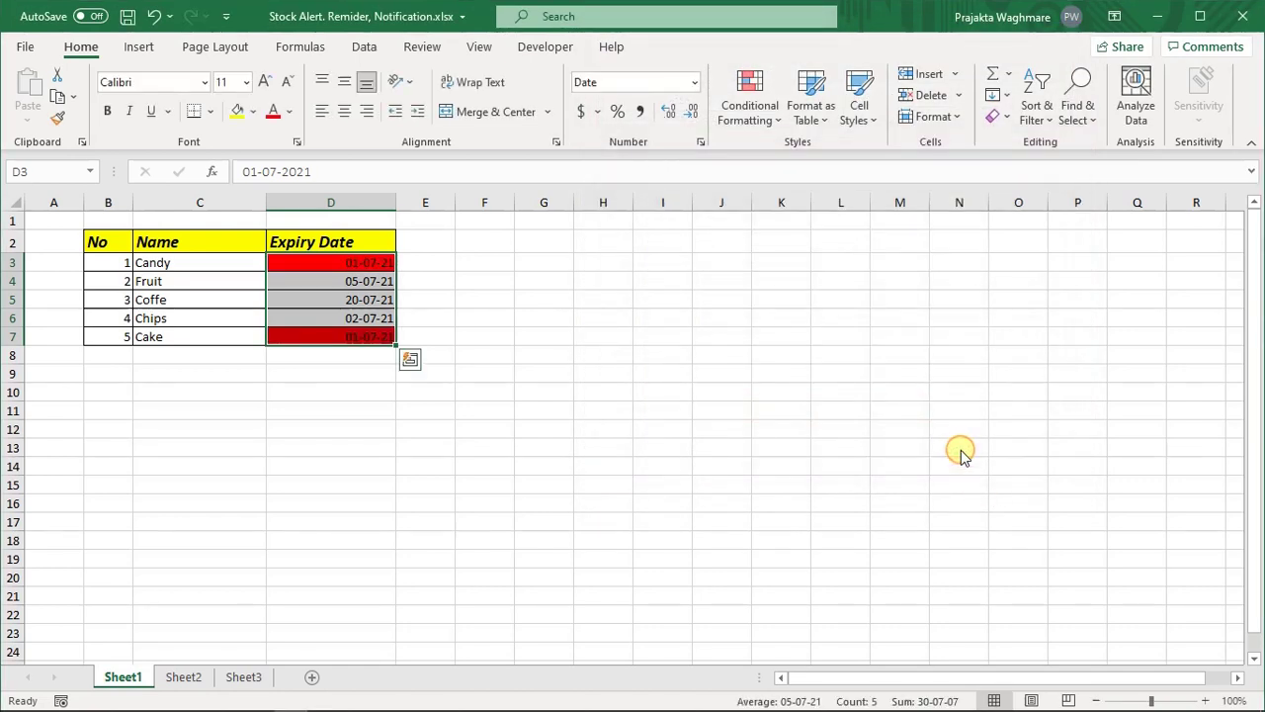
click(540, 457)
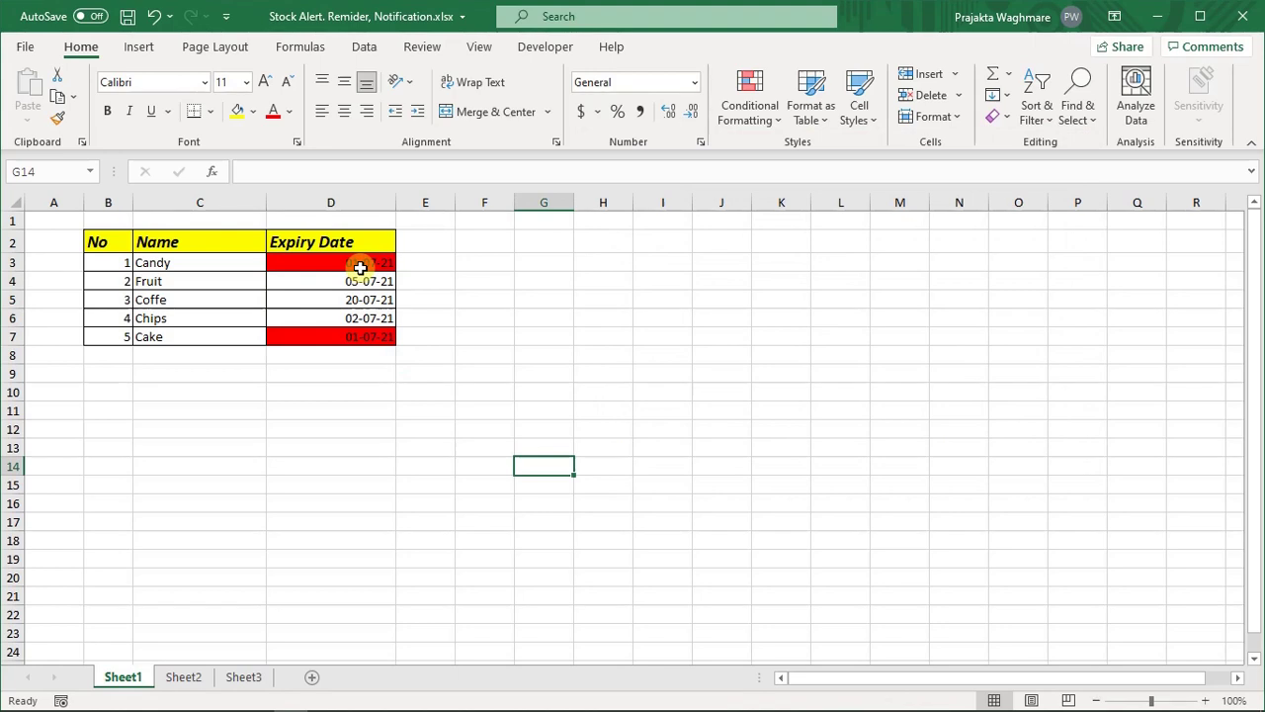
click(359, 263)
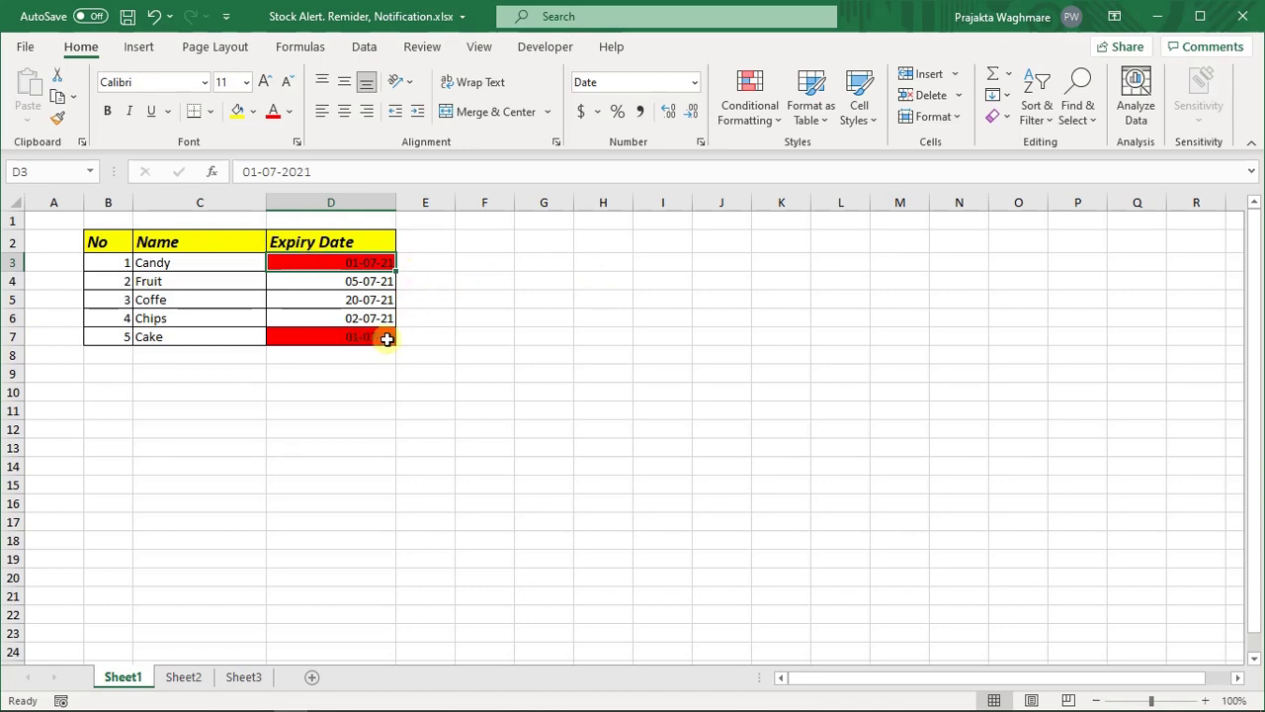
click(583, 300)
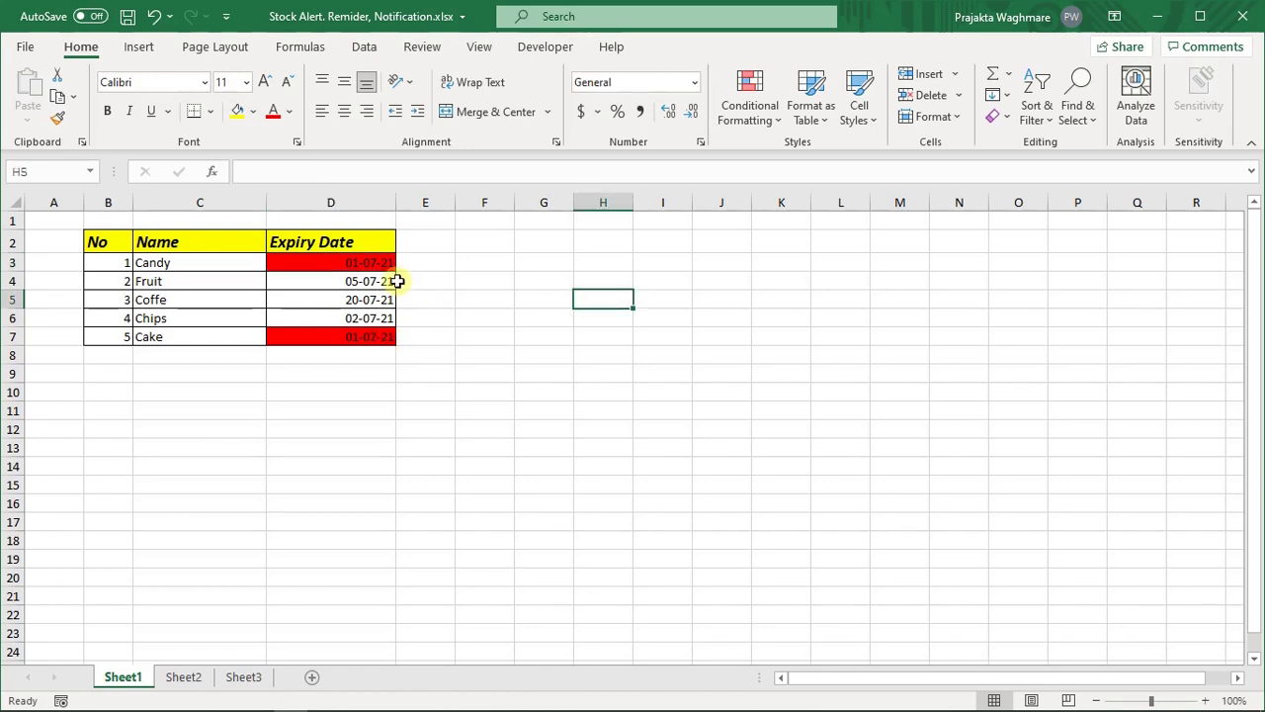
drag(367, 257, 396, 333)
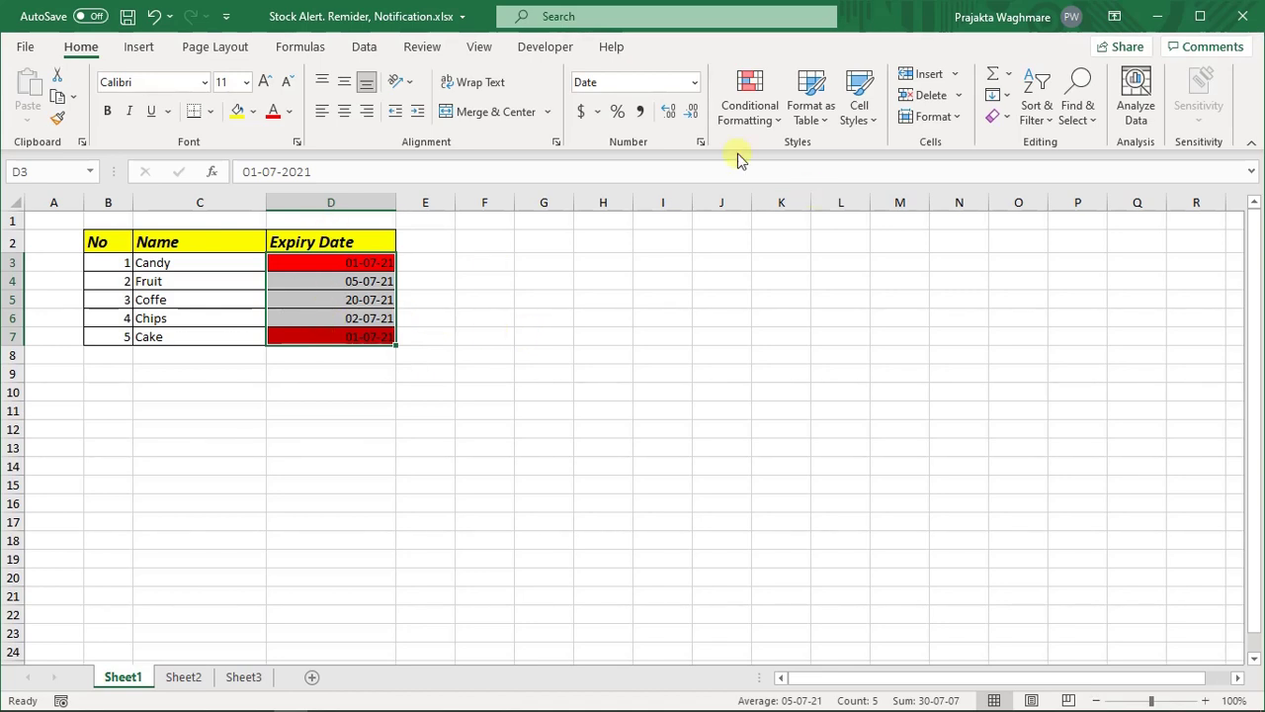
click(763, 116)
Start a second formula rule, =$D$3>today(), for the expiry dates and open its formatting.
mouse_move(786, 158)
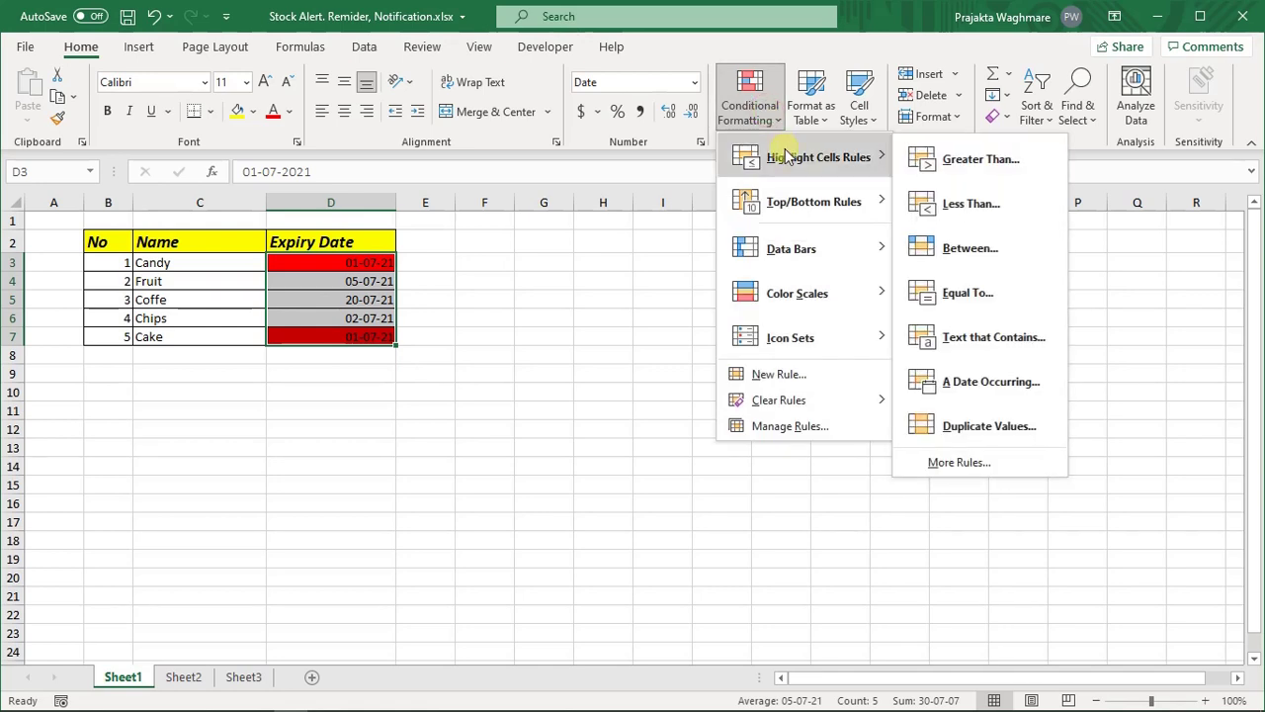
click(971, 462)
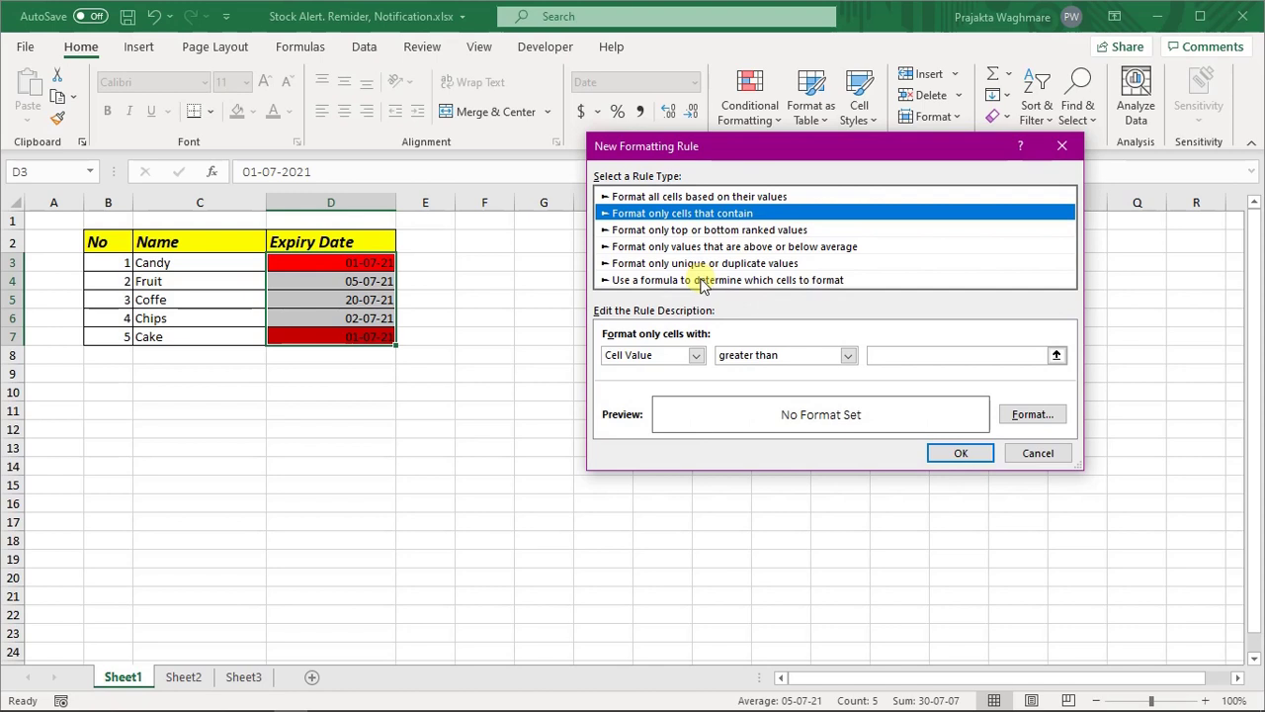
click(702, 281)
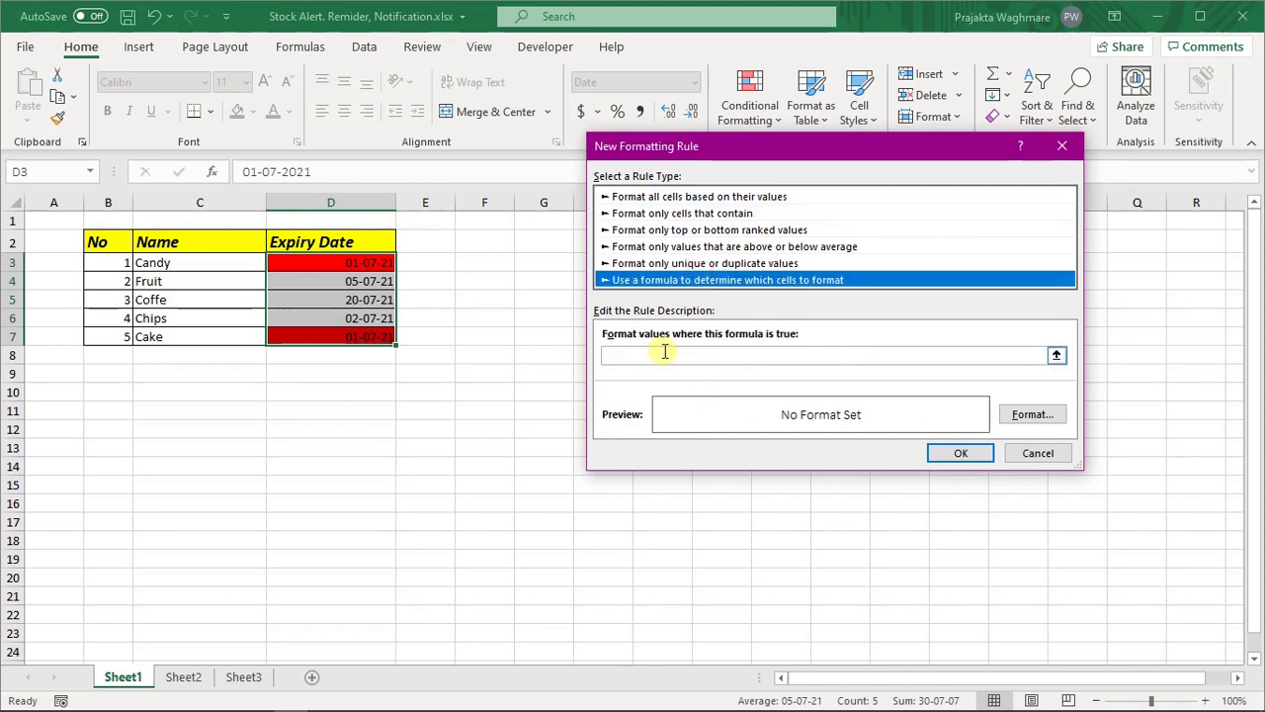
click(665, 352)
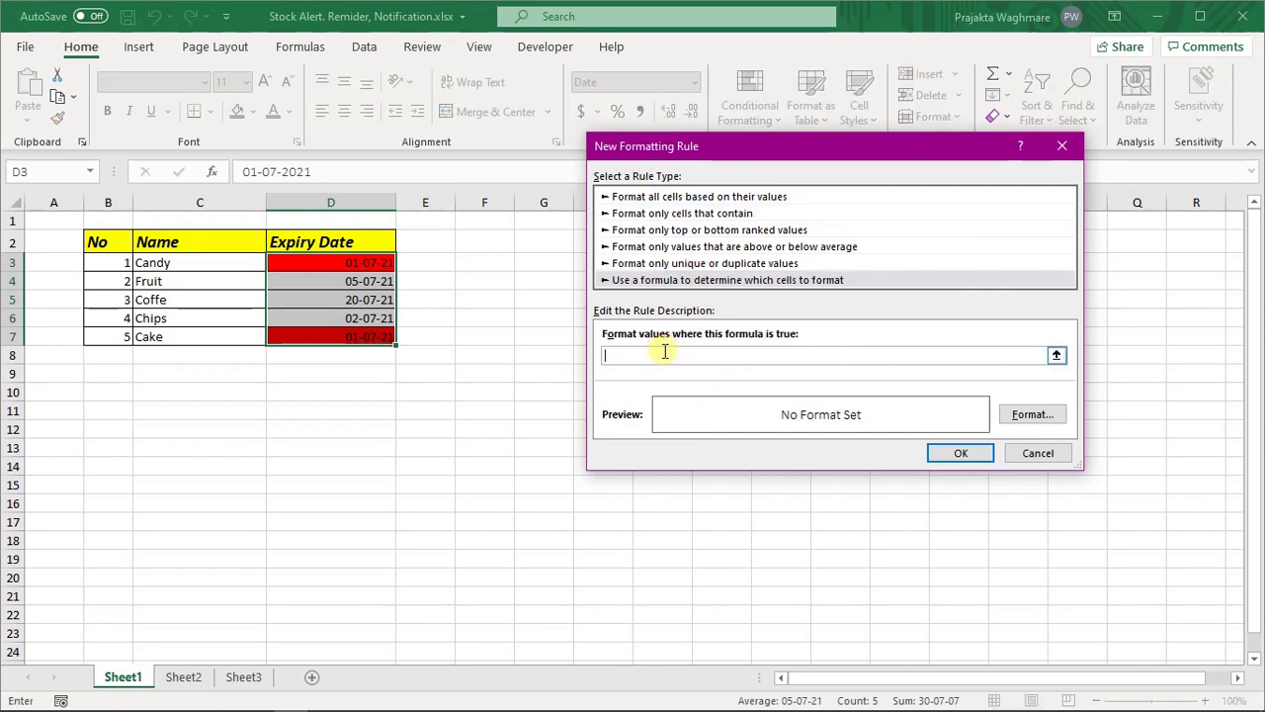
text(=)
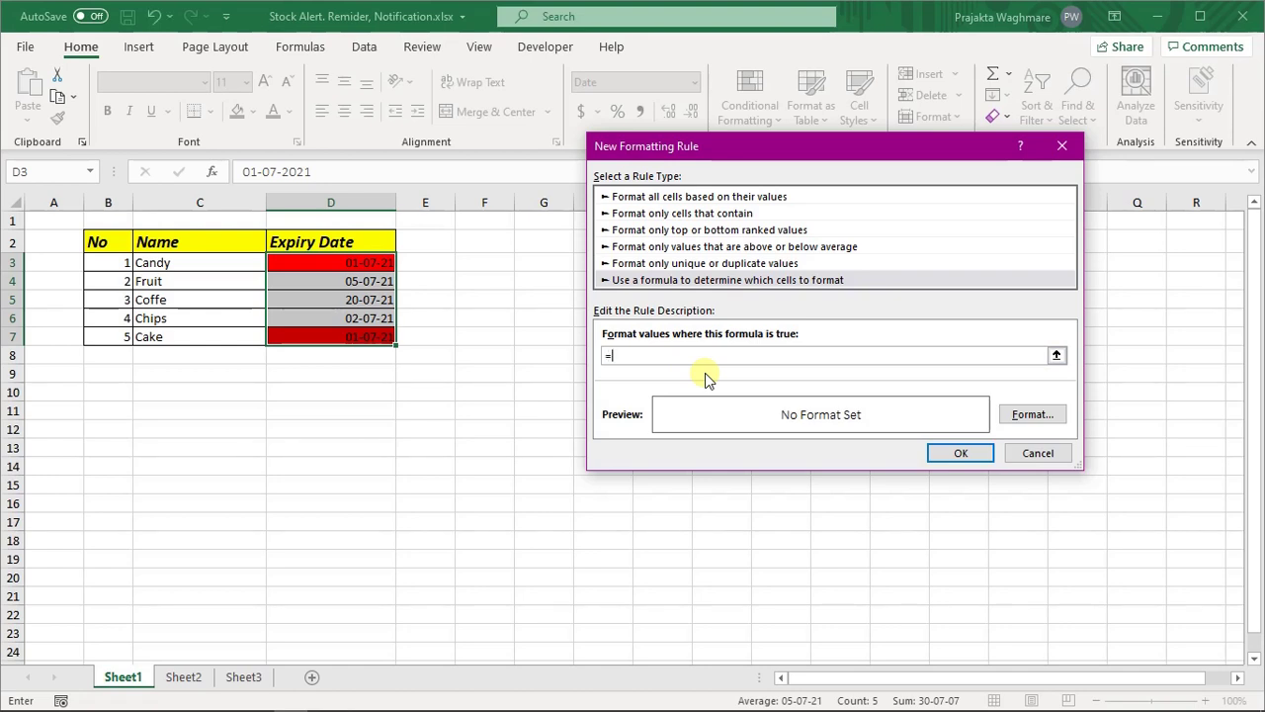
click(367, 261)
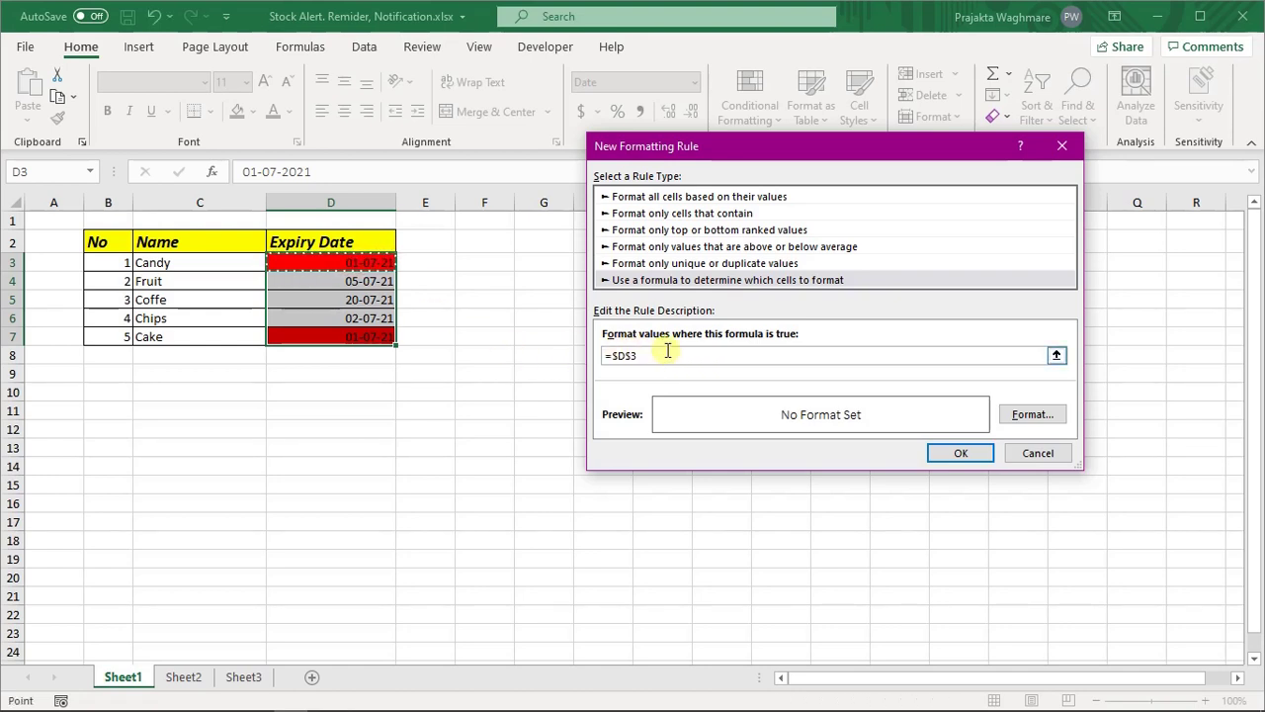
text(>today()
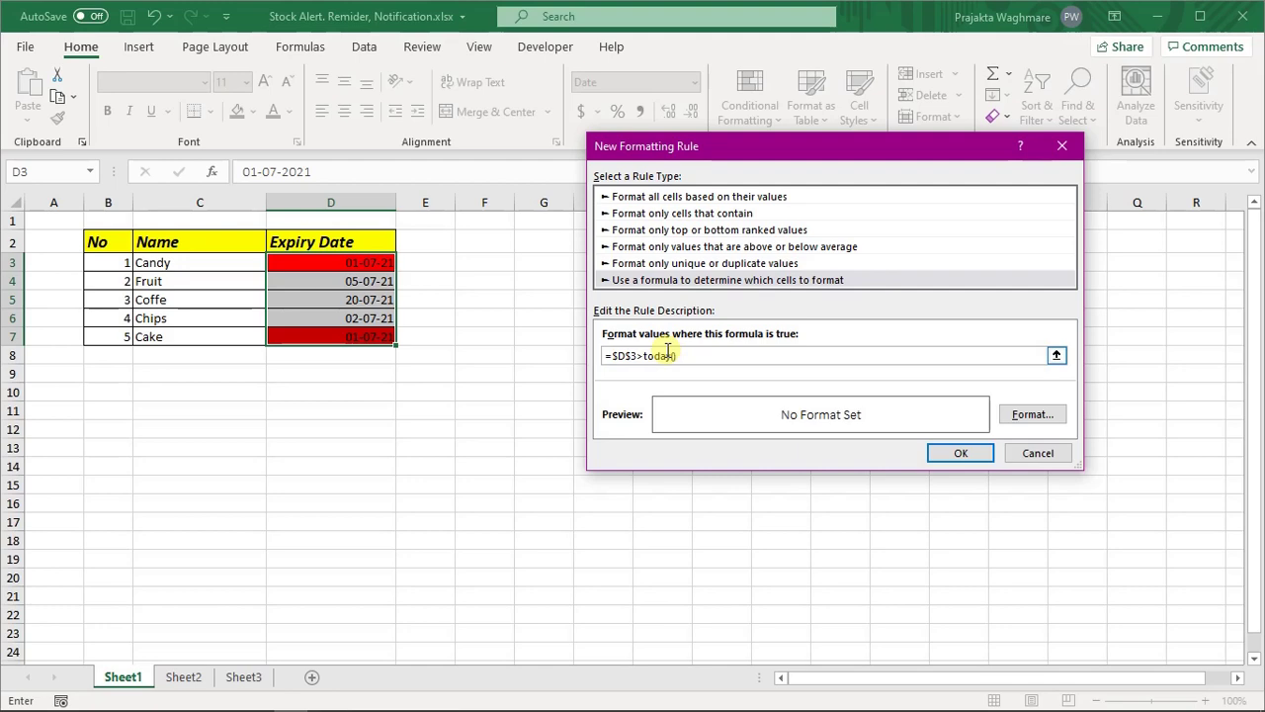
click(1031, 414)
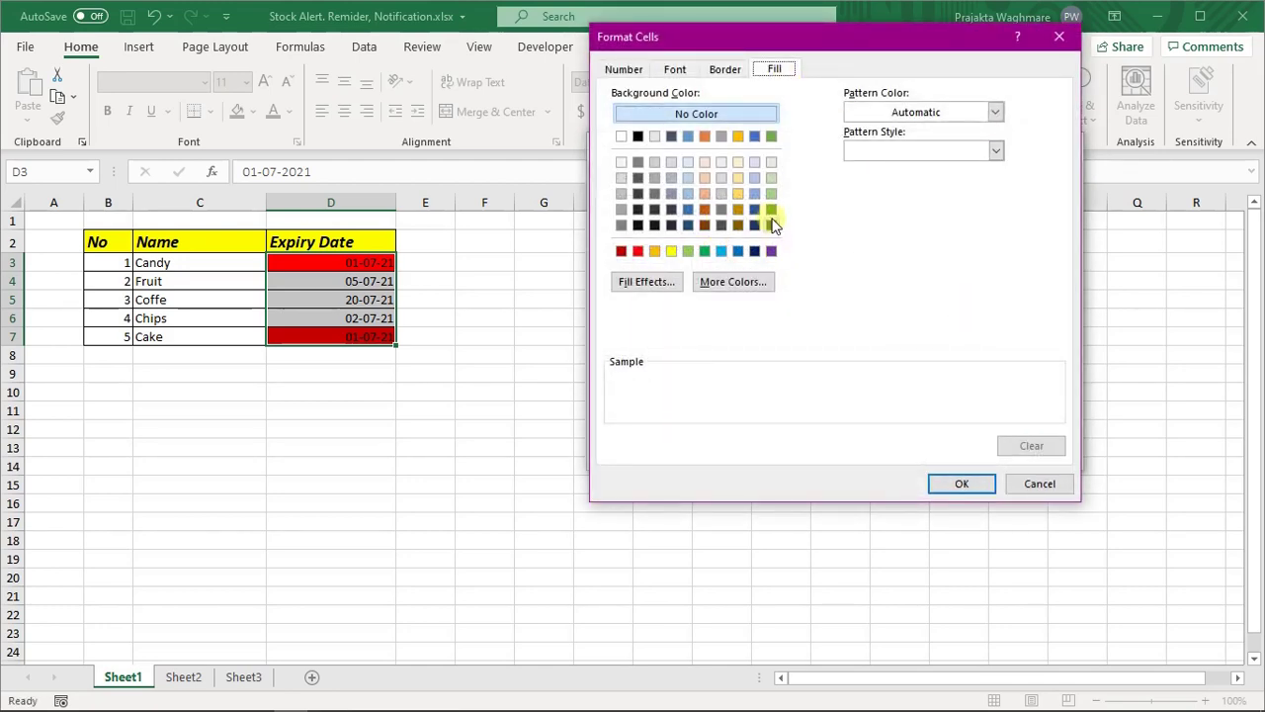
Fill future dates green with the rule =$D3>today(), turning Fruit's and Coffe's dates green.
click(705, 251)
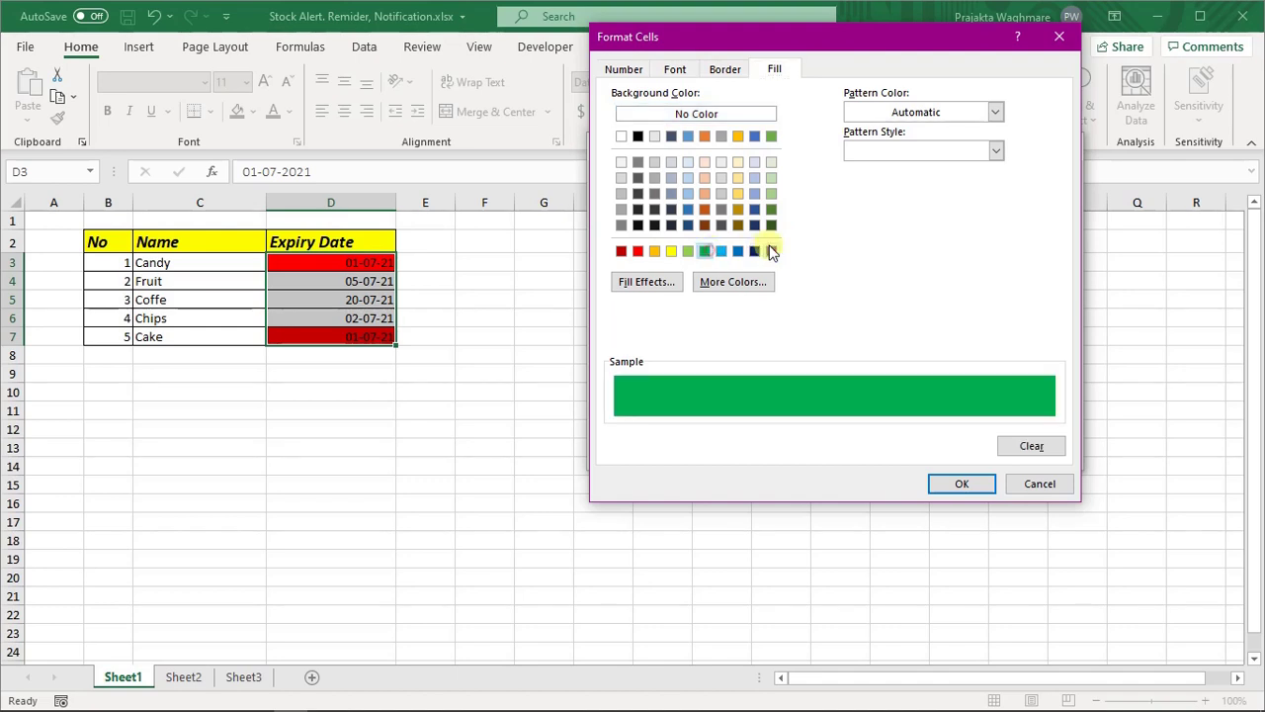
click(961, 488)
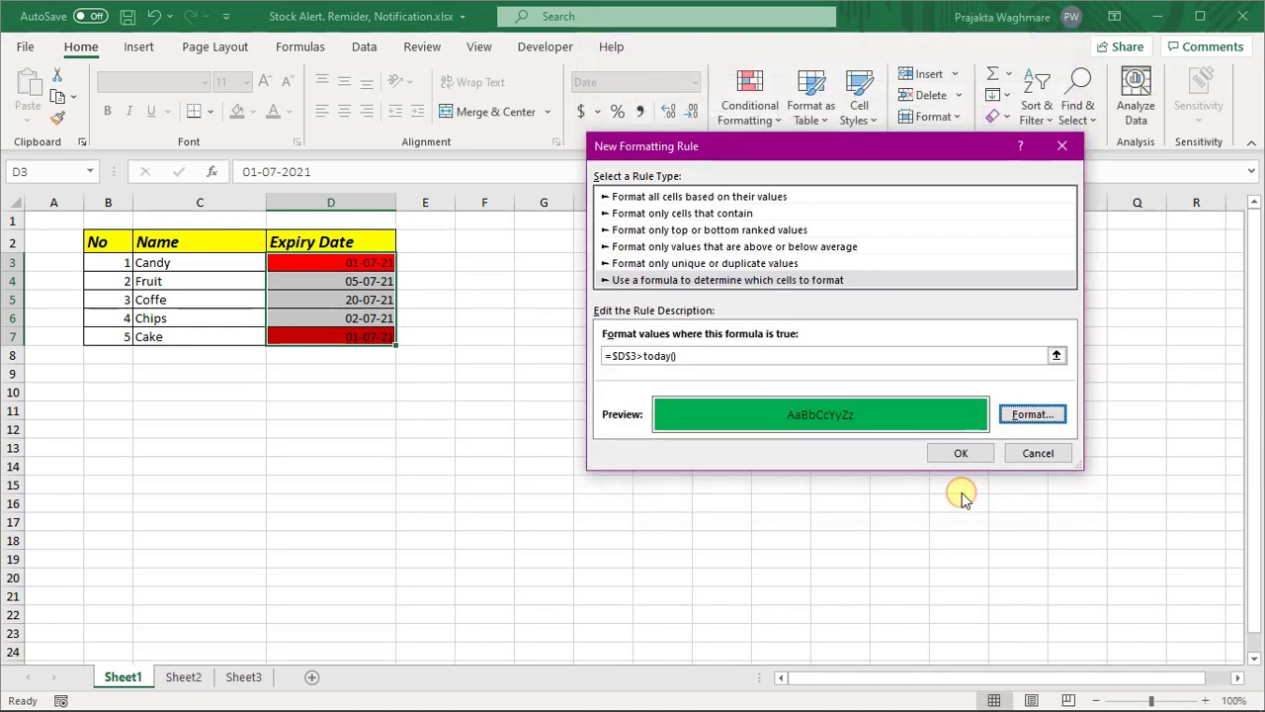
click(629, 357)
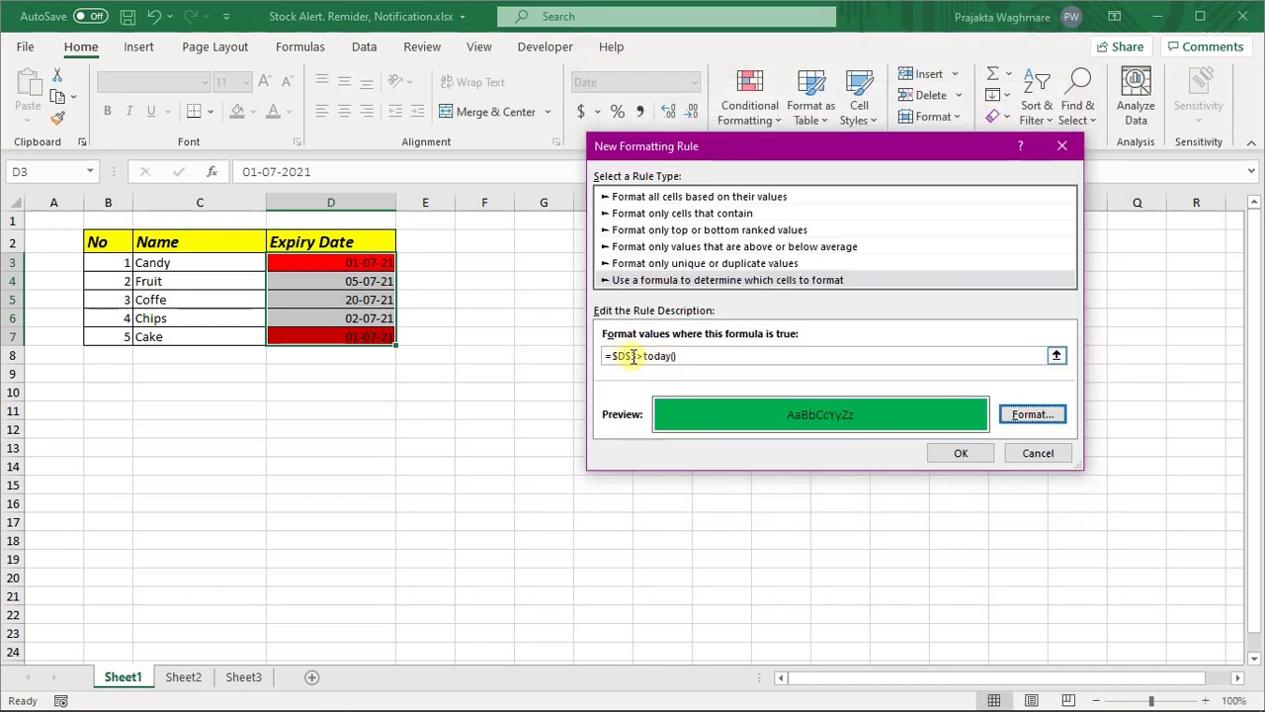
click(629, 357)
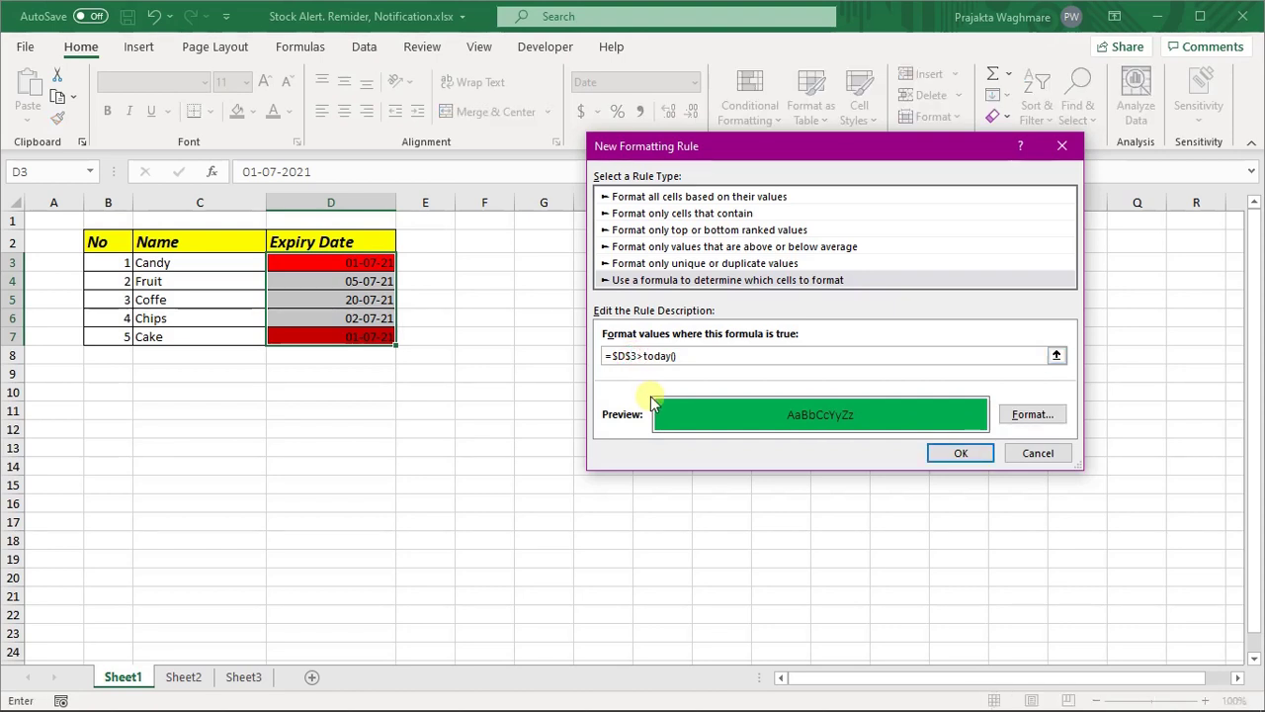
key(BackSpace)
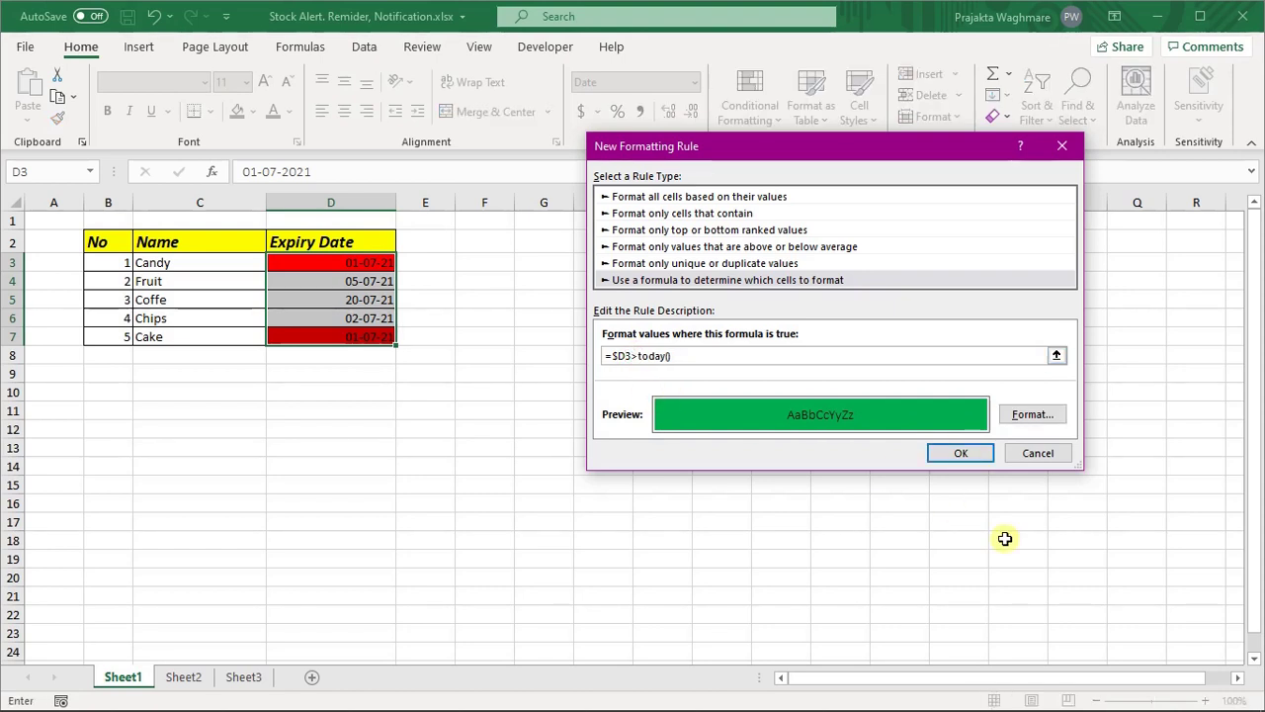
click(961, 454)
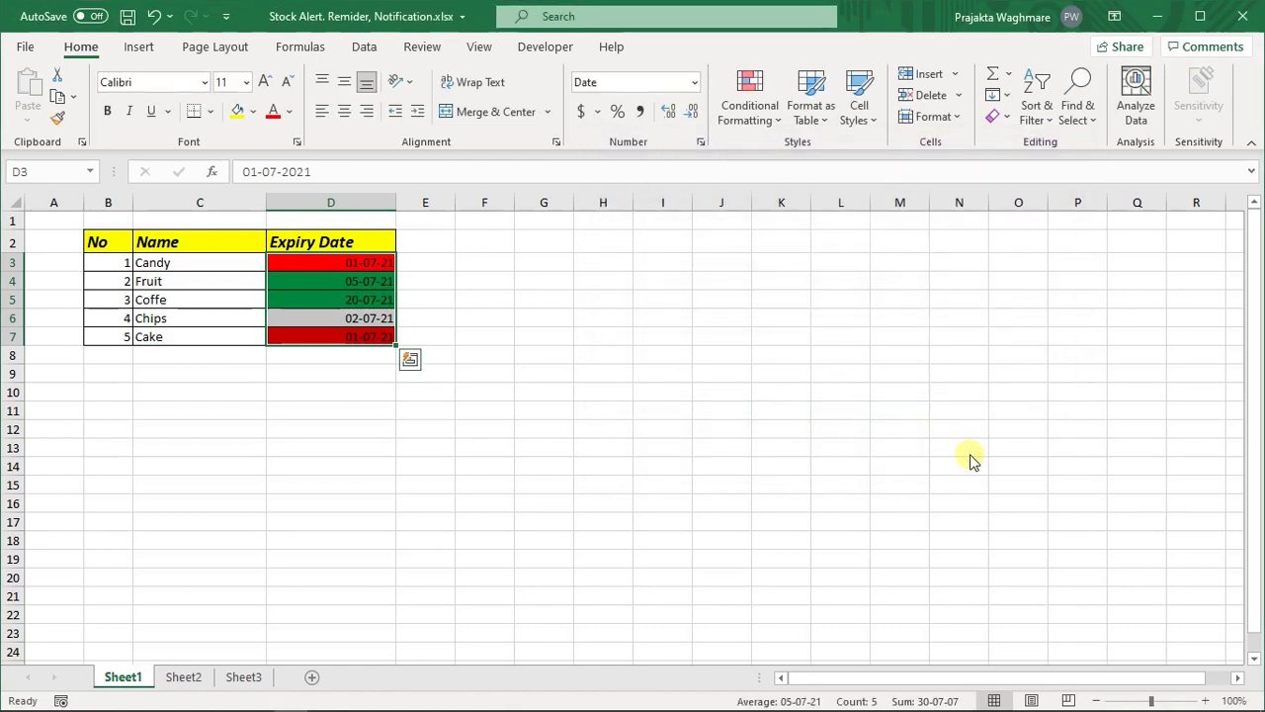
click(534, 357)
drag(354, 283, 342, 296)
click(352, 354)
click(343, 321)
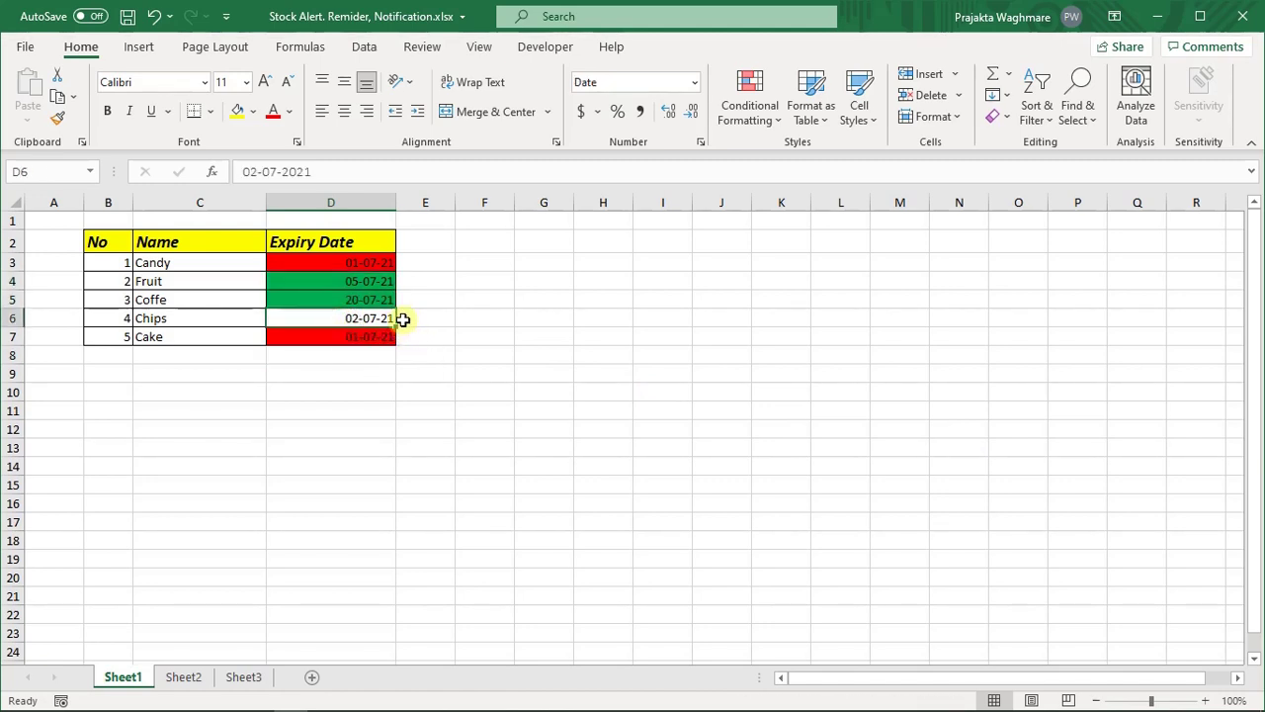